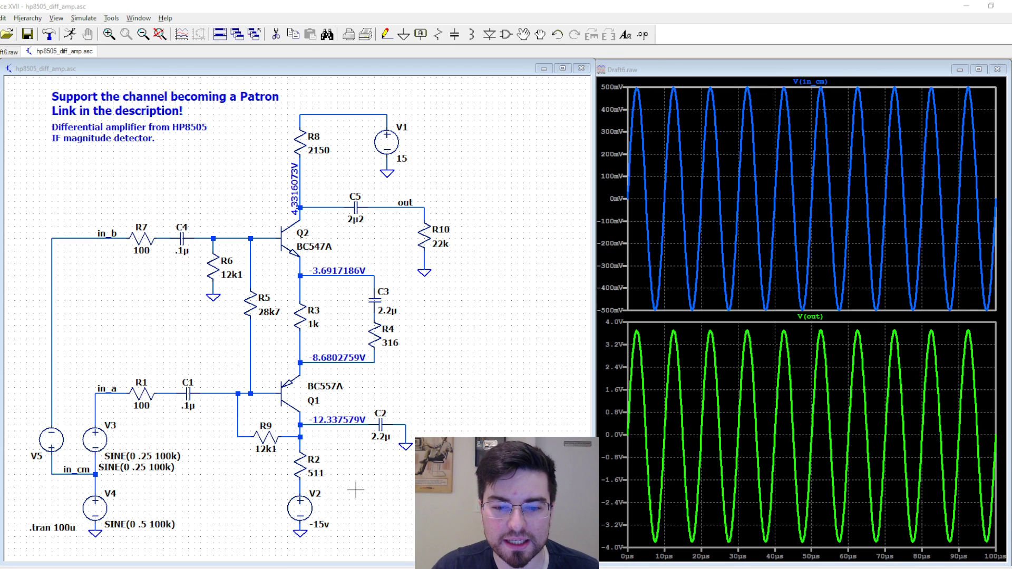
Switch to the HP 8505A service manual in Foxit Reader and examine the magnitude detector schematic's port A input amplifier around Q19 and Q18
{"action": "key", "text": "alt+Tab"}
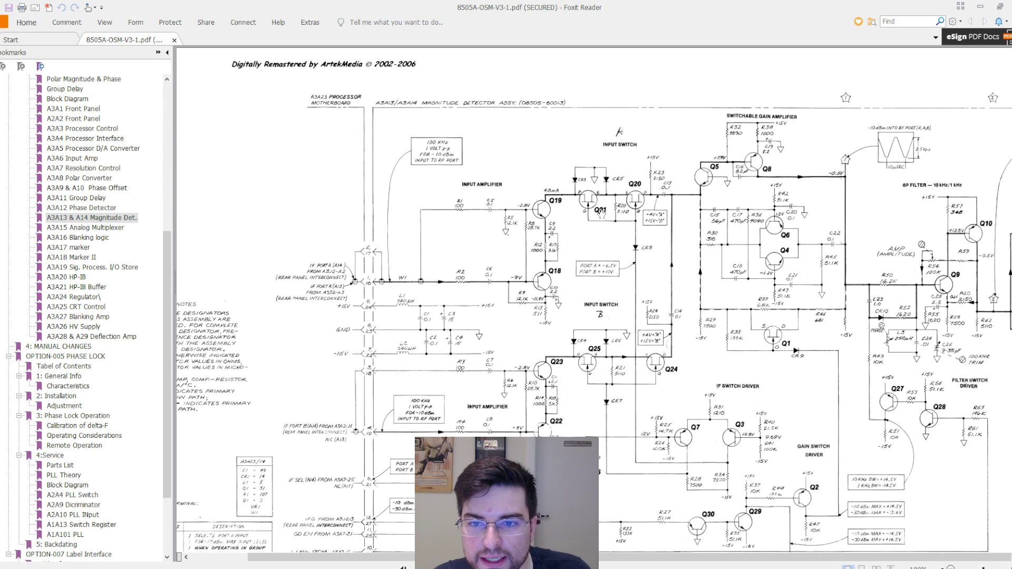
{"action": "scroll", "coordinate": [639, 228], "scroll_direction": "up", "scroll_amount": 2, "text": "ctrl"}
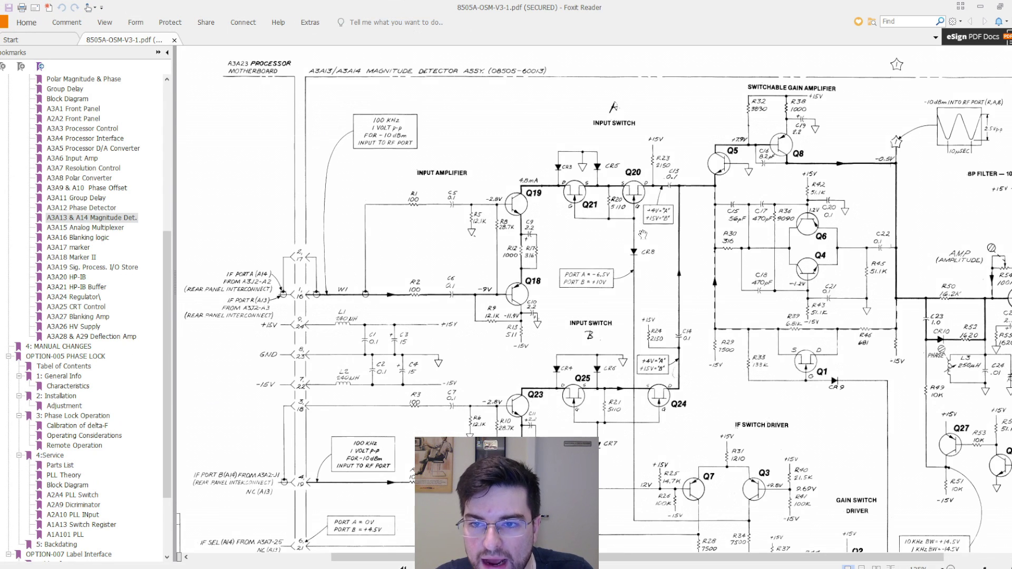
{"action": "scroll", "coordinate": [643, 234], "scroll_direction": "down", "scroll_amount": 2, "text": "ctrl"}
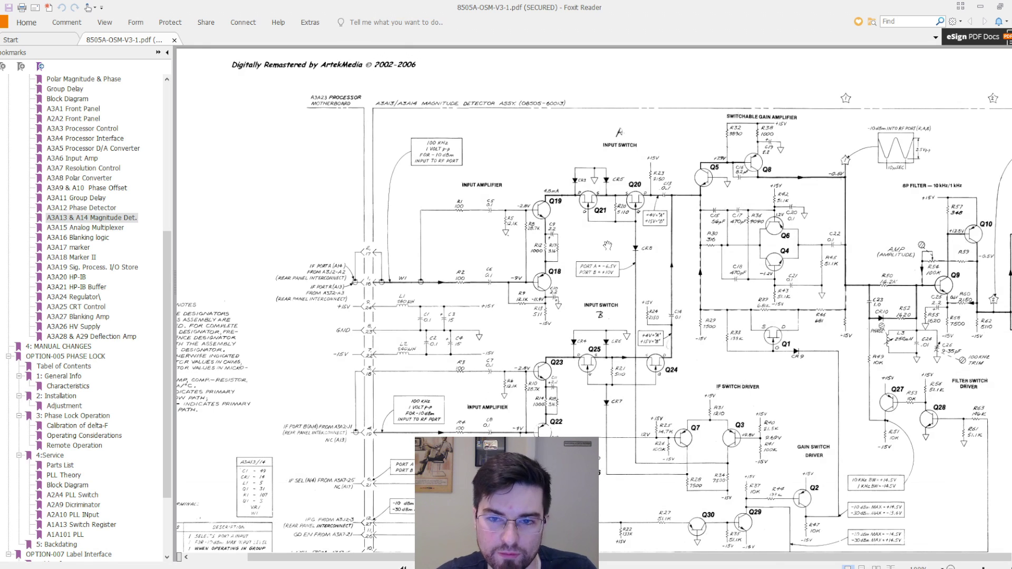
{"action": "left_click_drag", "start_coordinate": [607, 245], "coordinate": [609, 270]}
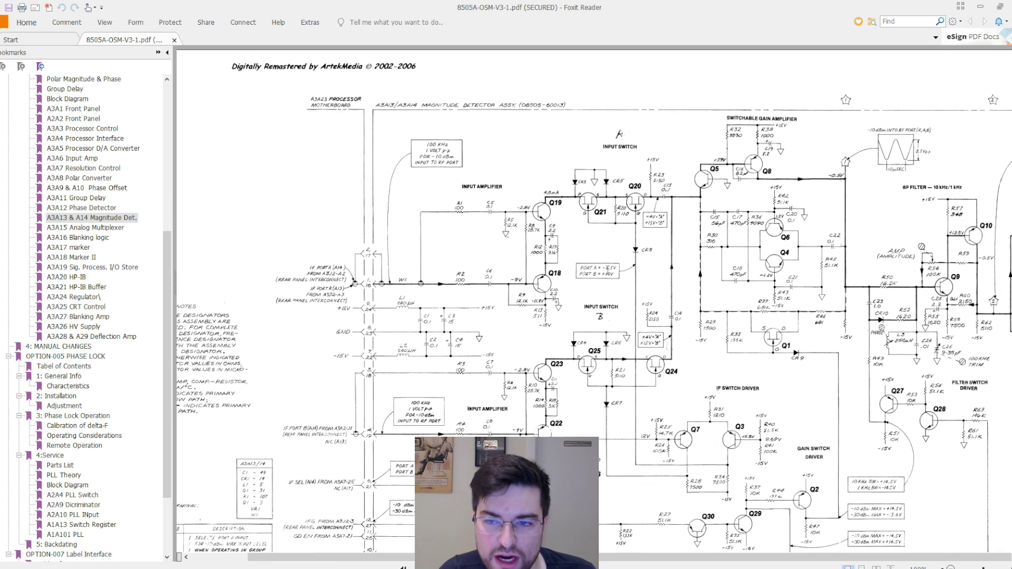
{"action": "scroll", "coordinate": [582, 318], "scroll_direction": "down", "scroll_amount": 1}
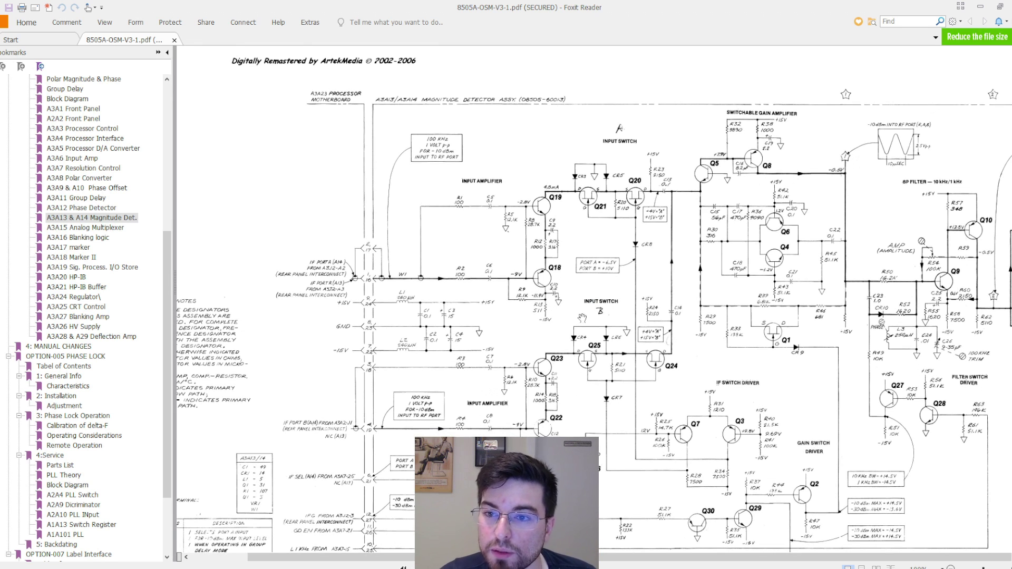
{"action": "scroll", "coordinate": [477, 264], "scroll_direction": "up", "scroll_amount": 1}
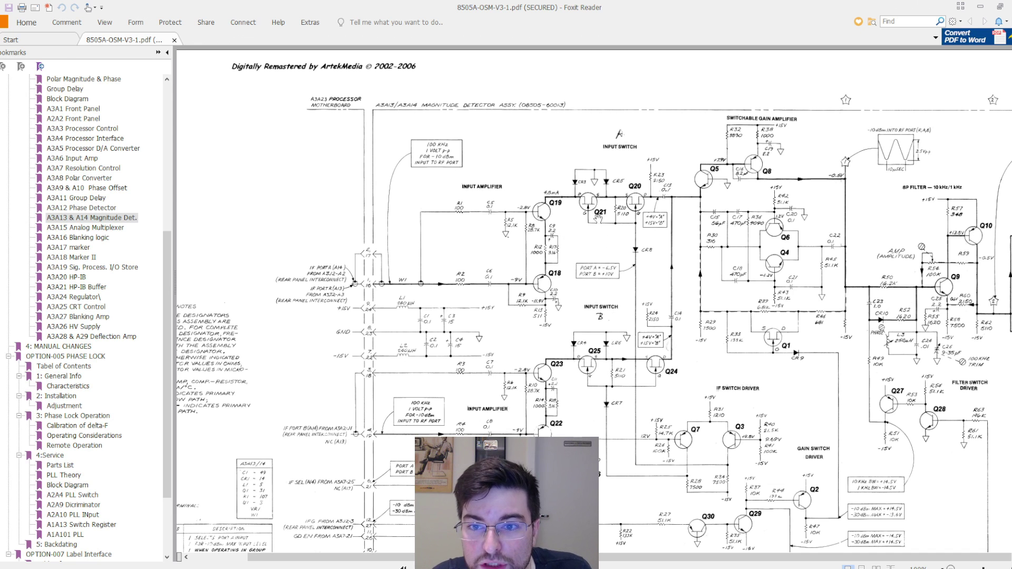
{"action": "scroll", "coordinate": [593, 208], "scroll_direction": "up", "scroll_amount": 2, "text": "ctrl"}
{"action": "scroll", "coordinate": [576, 229], "scroll_direction": "up", "scroll_amount": 1, "text": "ctrl"}
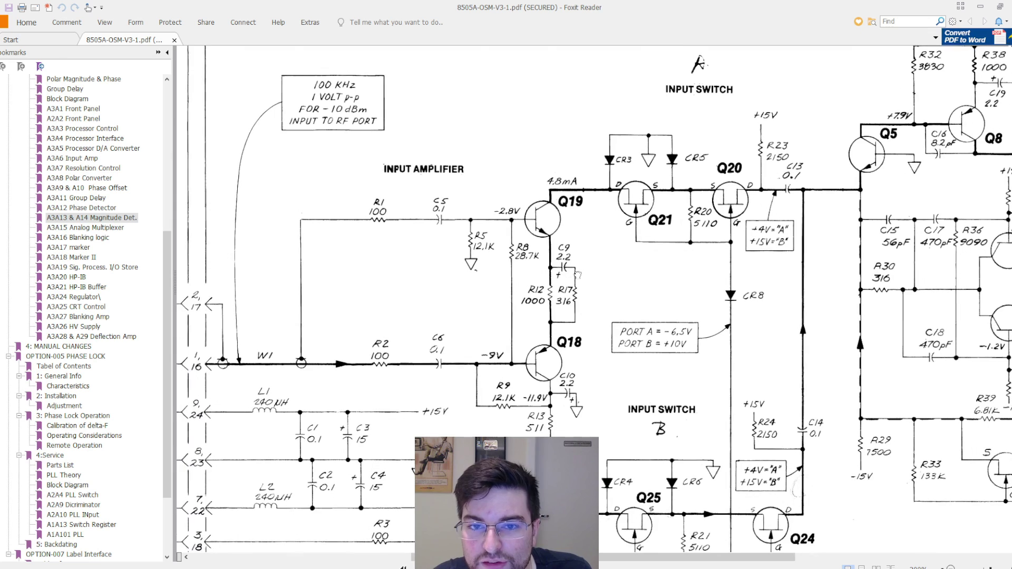
{"action": "mouse_move", "coordinate": [480, 298]}
{"action": "left_mouse_down"}
{"action": "mouse_move", "coordinate": [497, 307]}
{"action": "mouse_move", "coordinate": [493, 297]}
{"action": "left_mouse_up"}
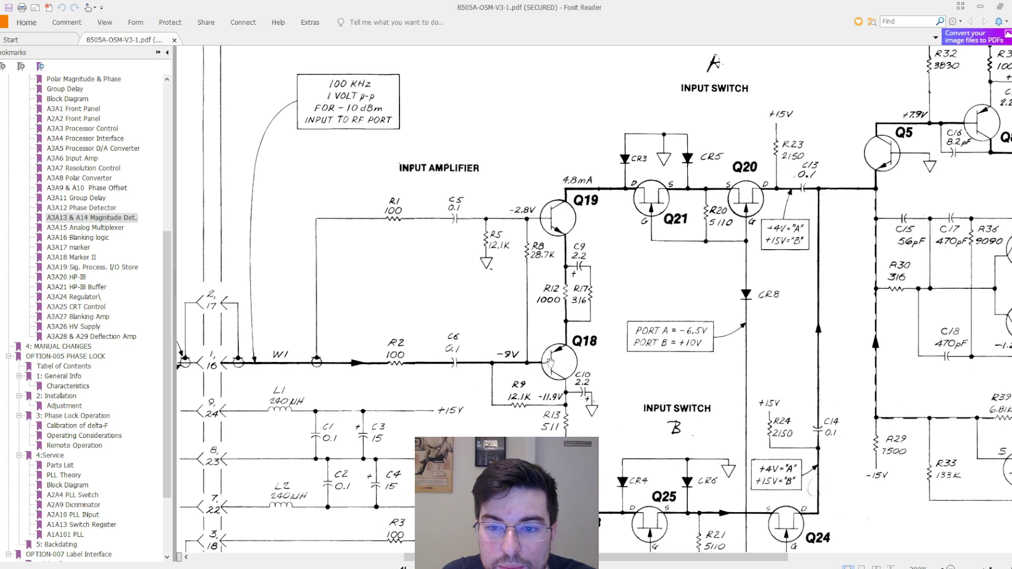
{"action": "left_click_drag", "start_coordinate": [225, 361], "coordinate": [230, 363]}
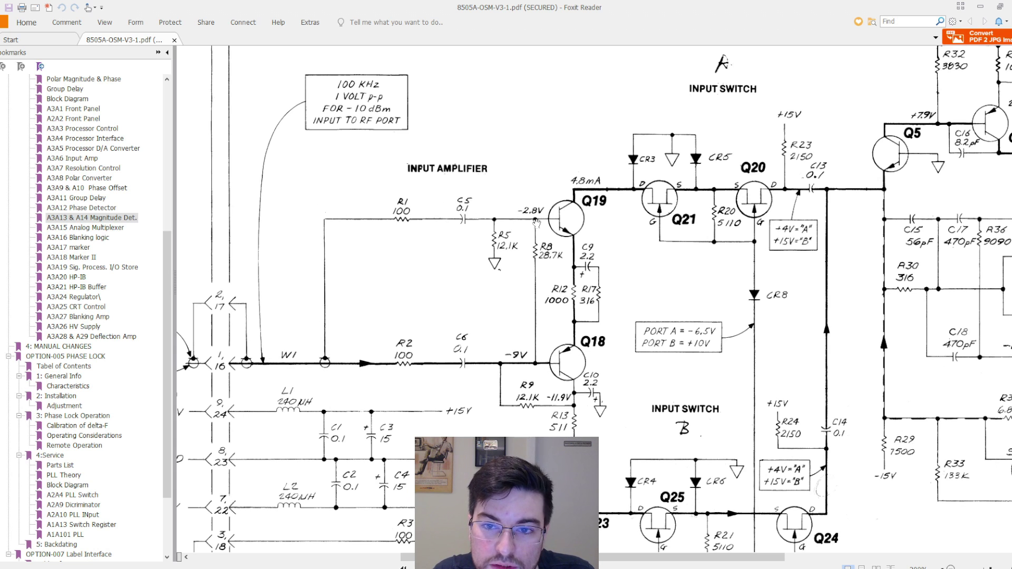
Examine input switch A, following the signal path from Q19 through Q21 and Q20, R23 and C13 to Q5
{"action": "mouse_move", "coordinate": [555, 219]}
{"action": "left_mouse_down"}
{"action": "mouse_move", "coordinate": [517, 224]}
{"action": "mouse_move", "coordinate": [316, 190]}
{"action": "left_mouse_up"}
{"action": "scroll", "coordinate": [317, 189], "scroll_direction": "up", "scroll_amount": 1}
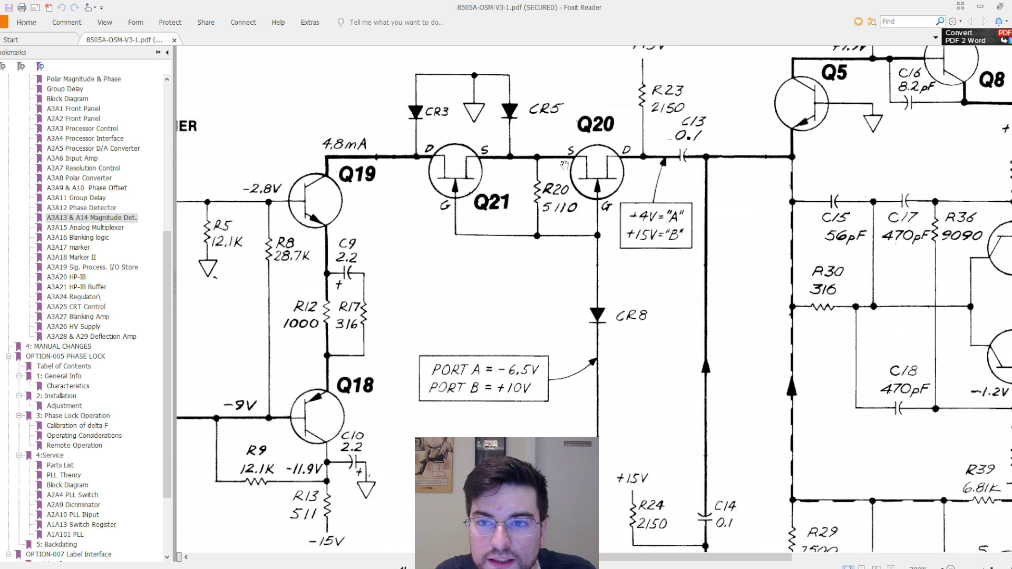
{"action": "mouse_move", "coordinate": [588, 170]}
{"action": "left_mouse_down"}
{"action": "mouse_move", "coordinate": [523, 179]}
{"action": "mouse_move", "coordinate": [524, 189]}
{"action": "left_mouse_up"}
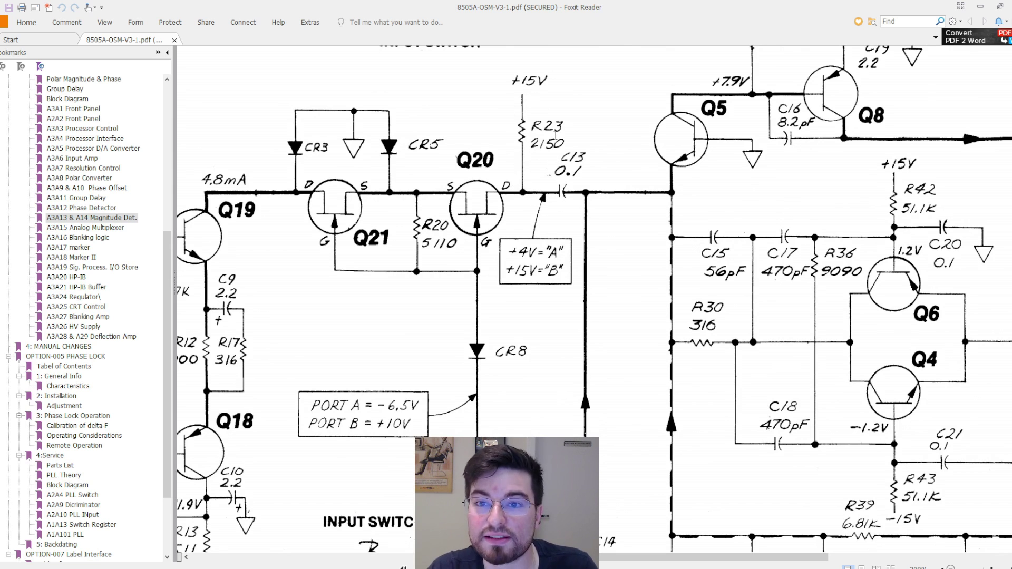
{"action": "left_click_drag", "start_coordinate": [554, 138], "coordinate": [556, 144]}
{"action": "left_click_drag", "start_coordinate": [565, 150], "coordinate": [537, 136]}
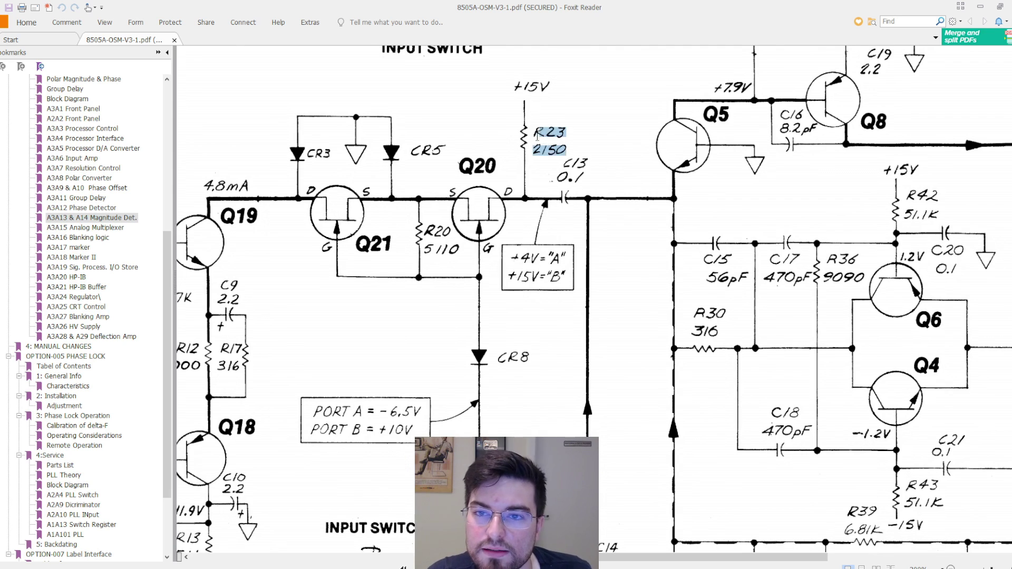
{"action": "left_click", "coordinate": [669, 198]}
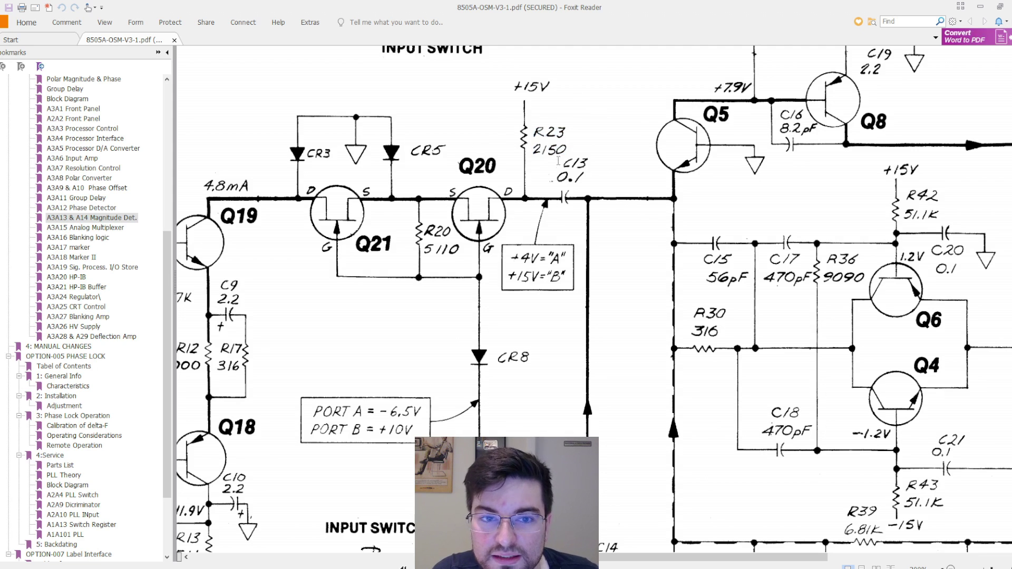
{"action": "left_click_drag", "start_coordinate": [527, 189], "coordinate": [523, 187]}
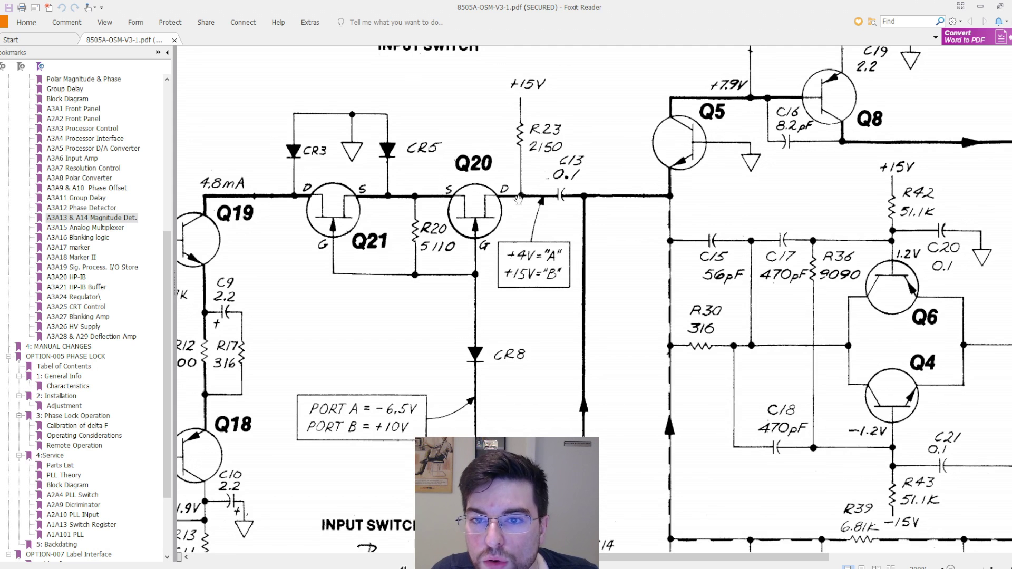
{"action": "left_click_drag", "start_coordinate": [304, 254], "coordinate": [615, 206]}
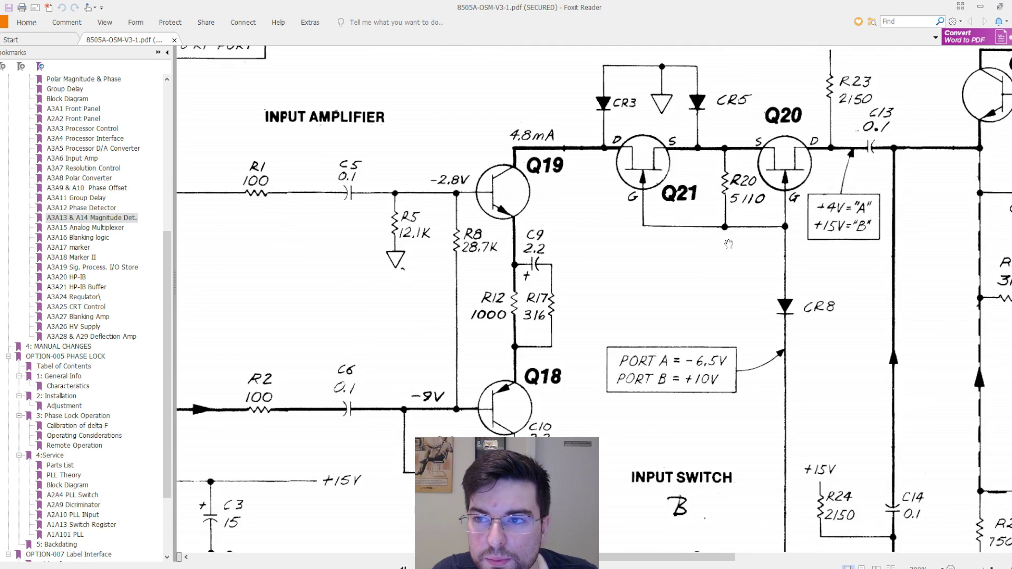
{"action": "left_click_drag", "start_coordinate": [728, 244], "coordinate": [406, 312]}
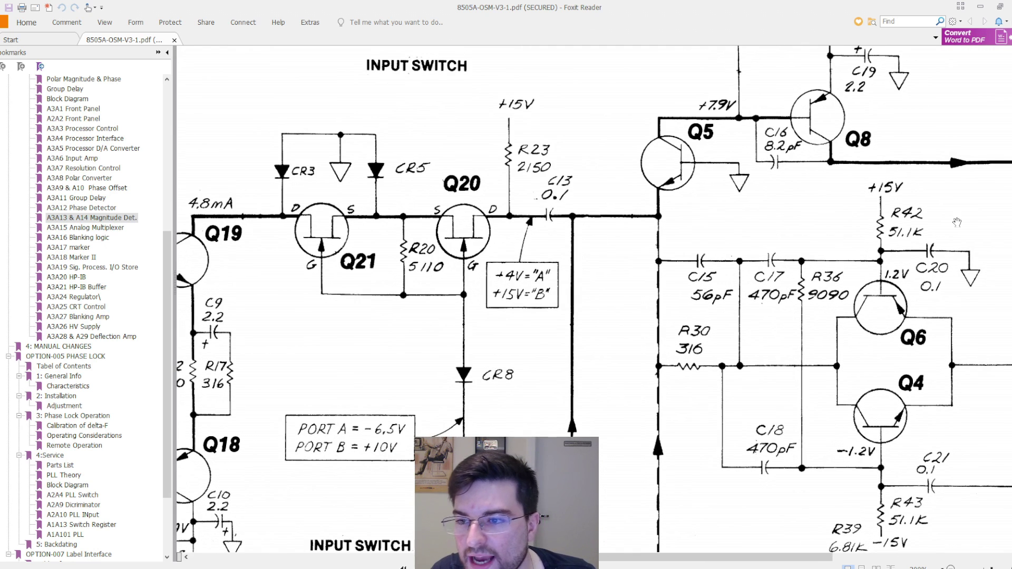
Review the input amplifier and switch overview, and read the input signal note beside the port A input amplifier
{"action": "left_click_drag", "start_coordinate": [435, 279], "coordinate": [610, 248]}
{"action": "scroll", "coordinate": [509, 268], "scroll_direction": "down", "scroll_amount": 1}
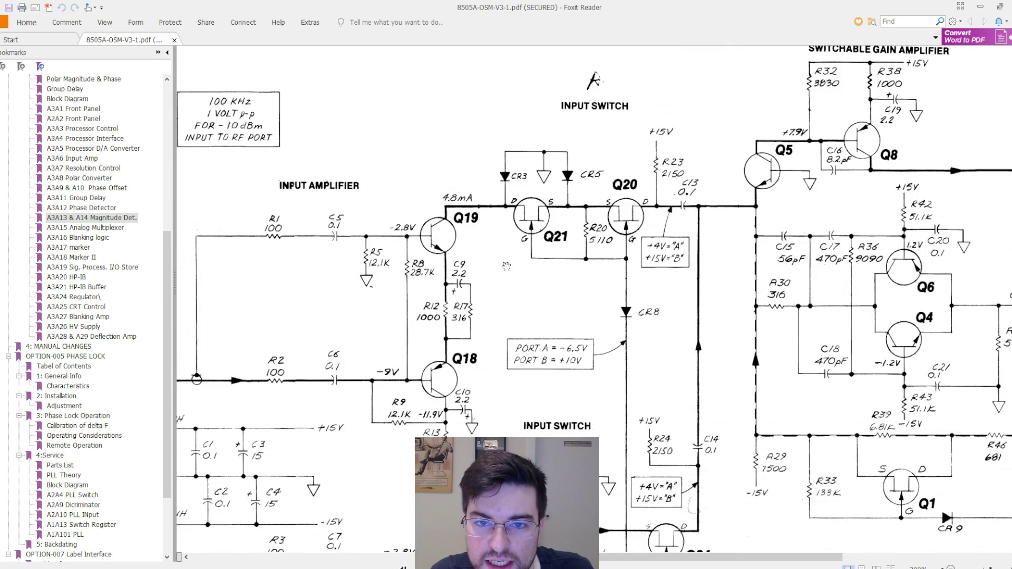
{"action": "left_click_drag", "start_coordinate": [422, 323], "coordinate": [490, 304]}
{"action": "scroll", "coordinate": [440, 286], "scroll_direction": "down", "scroll_amount": 1}
{"action": "left_click_drag", "start_coordinate": [315, 367], "coordinate": [392, 323]}
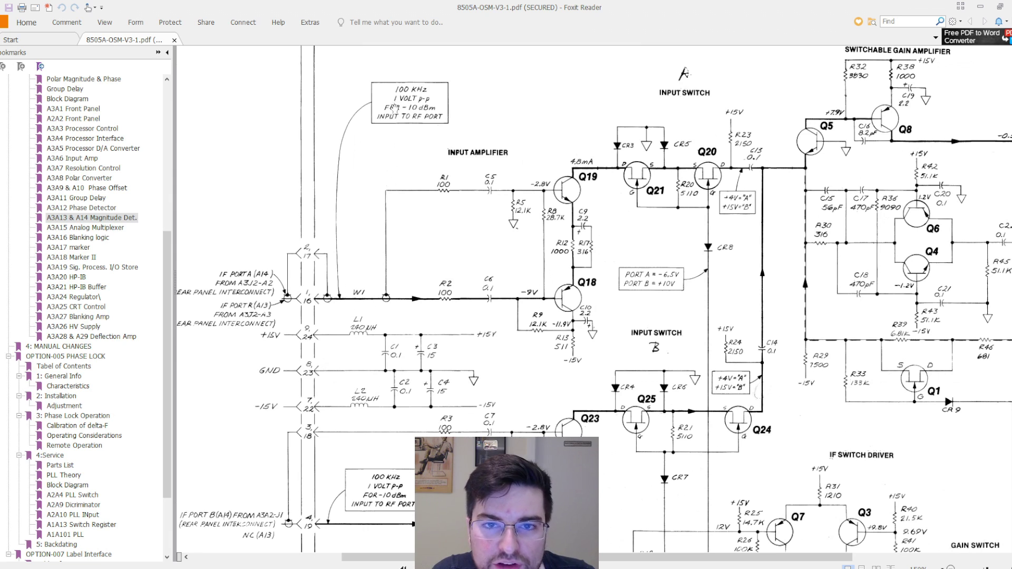
{"action": "scroll", "coordinate": [399, 92], "scroll_direction": "up", "scroll_amount": 2}
{"action": "mouse_move", "coordinate": [399, 92]}
{"action": "left_mouse_down"}
{"action": "mouse_move", "coordinate": [415, 179]}
{"action": "mouse_move", "coordinate": [402, 92]}
{"action": "mouse_move", "coordinate": [455, 84]}
{"action": "left_mouse_up"}
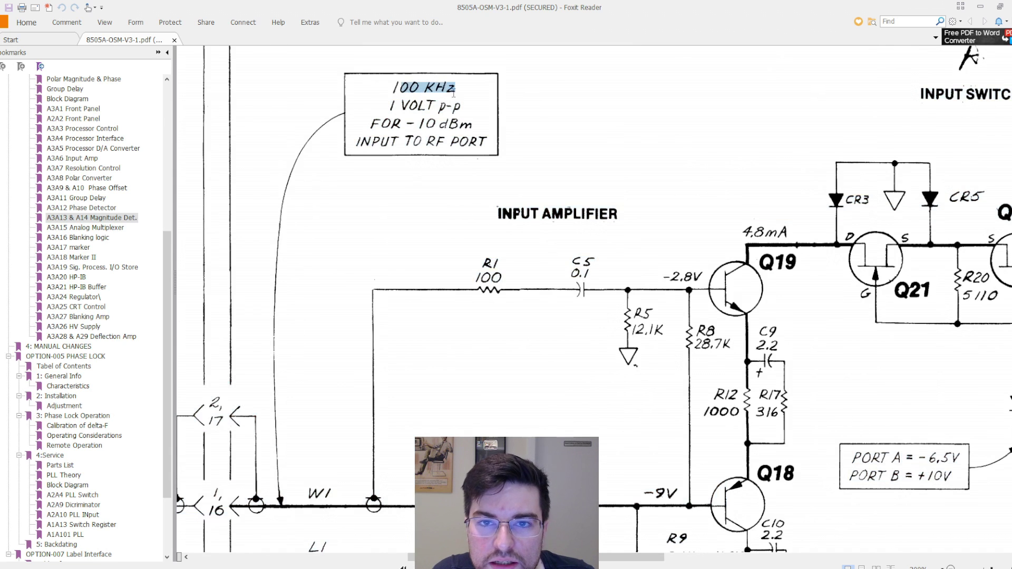
Draw red arrows along both port A amplifier inputs, marking the Q18 input plus and the Q19 input minus
{"action": "mouse_move", "coordinate": [235, 331]}
{"action": "left_mouse_down"}
{"action": "mouse_move", "coordinate": [389, 326]}
{"action": "mouse_move", "coordinate": [377, 333]}
{"action": "left_mouse_up"}
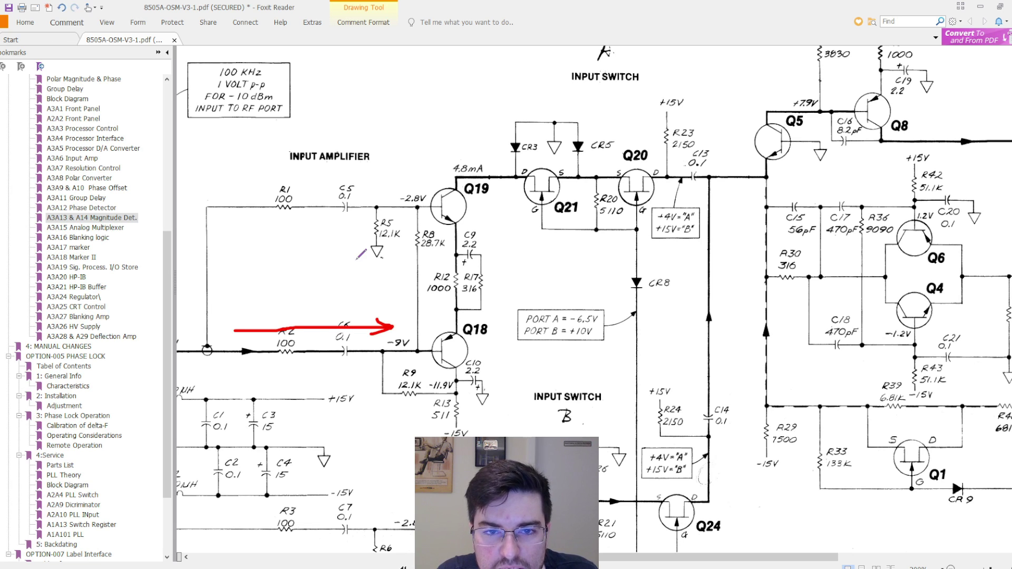
{"action": "left_click_drag", "start_coordinate": [245, 310], "coordinate": [249, 315]}
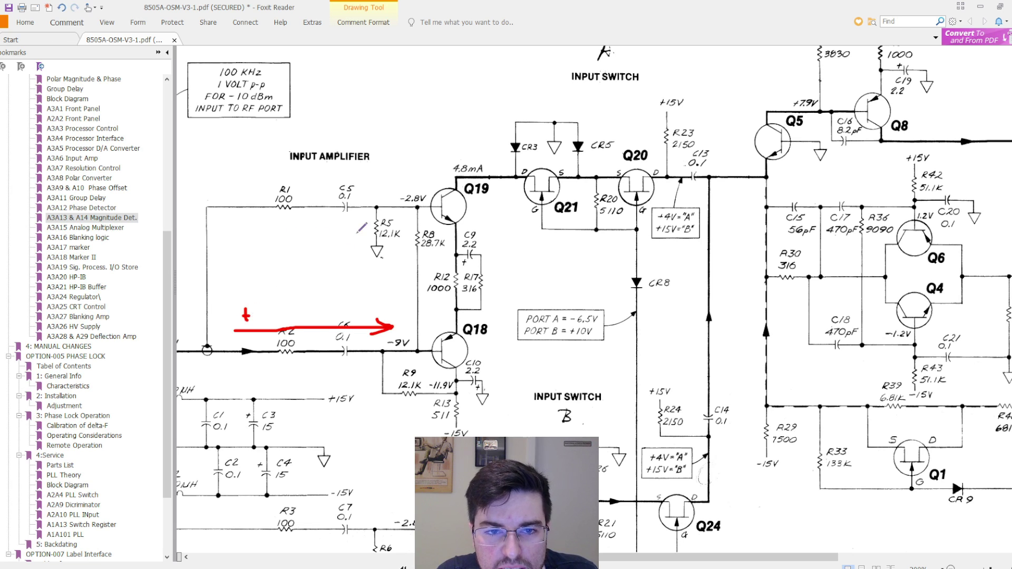
{"action": "mouse_move", "coordinate": [235, 217]}
{"action": "left_mouse_down"}
{"action": "mouse_move", "coordinate": [365, 218]}
{"action": "mouse_move", "coordinate": [241, 230]}
{"action": "left_mouse_up"}
Draw a red line across R12 and R17 labelled VGND, and add an arrow at Q19's collector output
{"action": "mouse_move", "coordinate": [427, 279]}
{"action": "left_mouse_down"}
{"action": "mouse_move", "coordinate": [522, 281]}
{"action": "mouse_move", "coordinate": [501, 274]}
{"action": "mouse_move", "coordinate": [543, 266]}
{"action": "mouse_move", "coordinate": [533, 273]}
{"action": "left_mouse_up"}
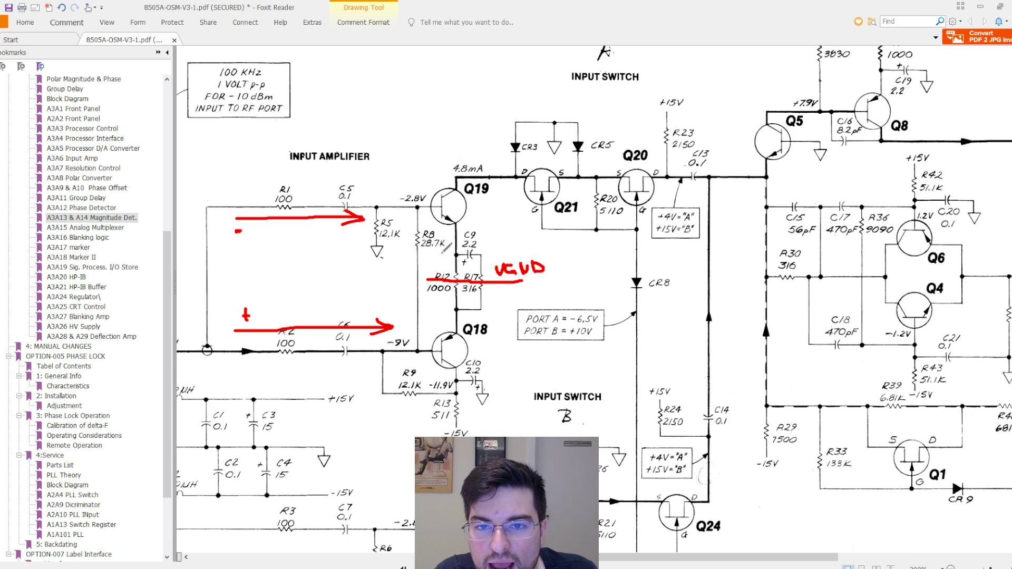
{"action": "mouse_move", "coordinate": [441, 165]}
{"action": "left_mouse_down"}
{"action": "mouse_move", "coordinate": [497, 170]}
{"action": "mouse_move", "coordinate": [489, 175]}
{"action": "left_mouse_up"}
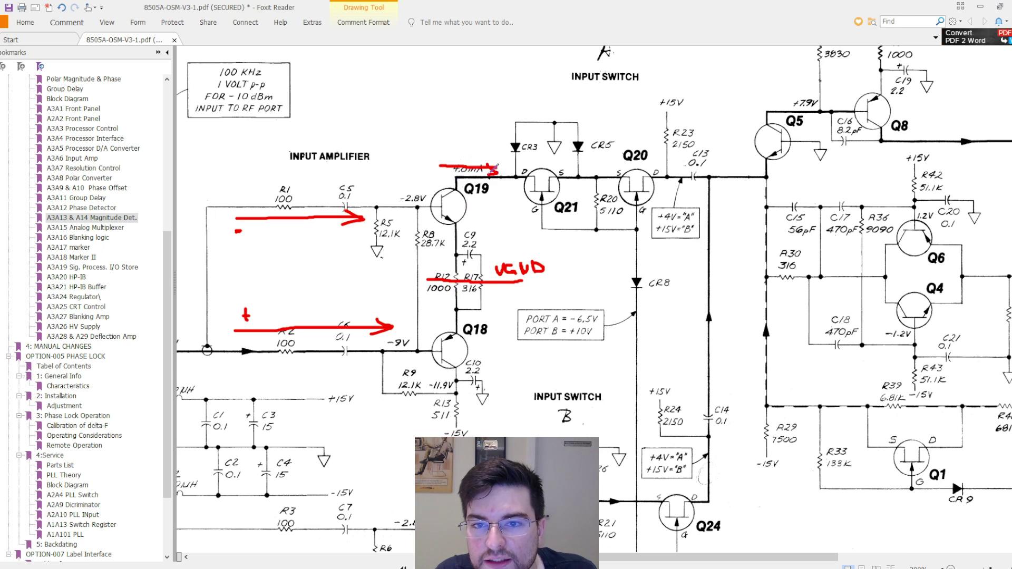
Circle the INPUT AMPLIFIER headings of the port B and port A stages in red
{"action": "scroll", "coordinate": [526, 240], "scroll_direction": "left", "scroll_amount": 3}
{"action": "scroll", "coordinate": [526, 240], "scroll_direction": "down", "scroll_amount": 4}
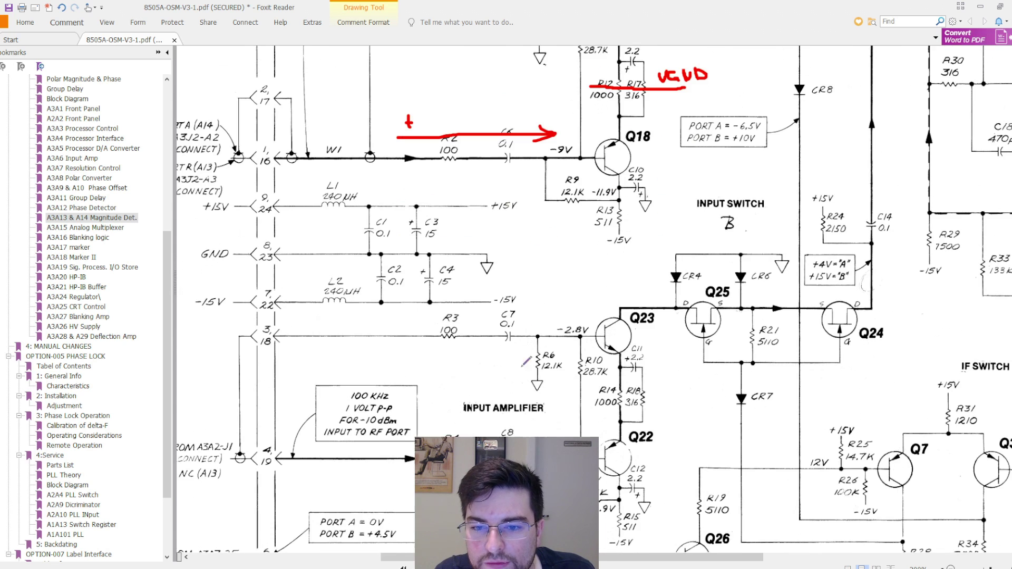
{"action": "mouse_move", "coordinate": [507, 399]}
{"action": "left_mouse_down"}
{"action": "mouse_move", "coordinate": [483, 419]}
{"action": "mouse_move", "coordinate": [495, 398]}
{"action": "left_mouse_up"}
{"action": "scroll", "coordinate": [494, 399], "scroll_direction": "down", "scroll_amount": 1}
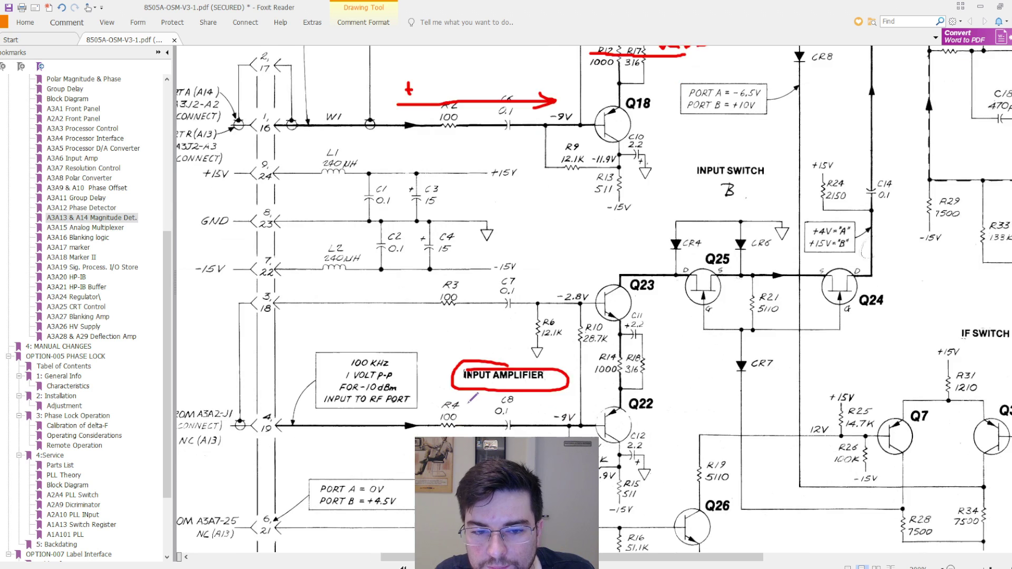
{"action": "scroll", "coordinate": [501, 167], "scroll_direction": "up", "scroll_amount": 6}
{"action": "mouse_move", "coordinate": [514, 148]}
{"action": "left_mouse_down"}
{"action": "mouse_move", "coordinate": [445, 158]}
{"action": "mouse_move", "coordinate": [522, 148]}
{"action": "left_mouse_up"}
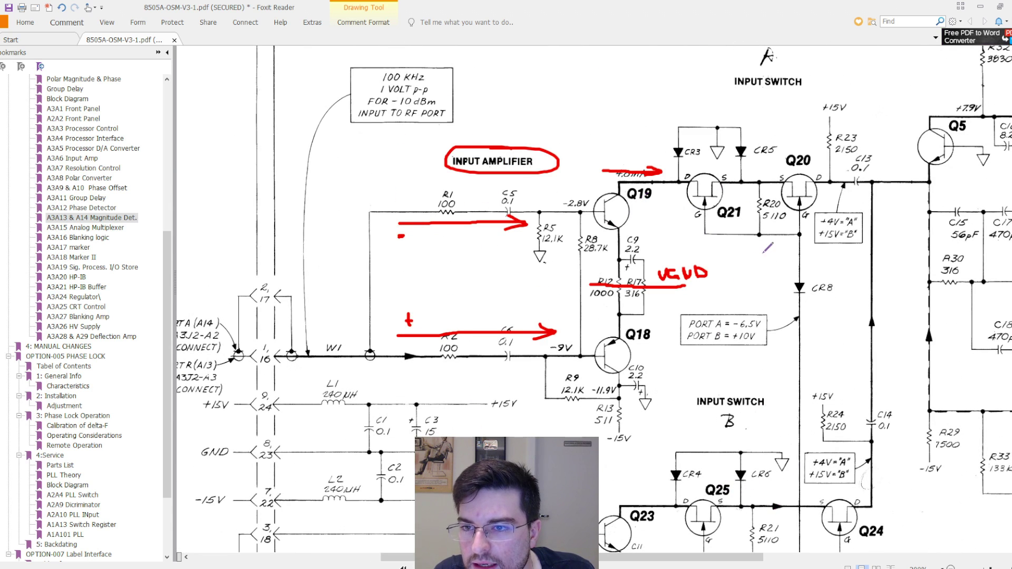
Circle input switch A and trace its signal path through Q21 and Q20 with an output arrow and Vd label, undoing these marks
{"action": "mouse_move", "coordinate": [707, 113]}
{"action": "left_mouse_down"}
{"action": "mouse_move", "coordinate": [662, 186]}
{"action": "mouse_move", "coordinate": [790, 258]}
{"action": "mouse_move", "coordinate": [850, 132]}
{"action": "mouse_move", "coordinate": [712, 112]}
{"action": "left_mouse_up"}
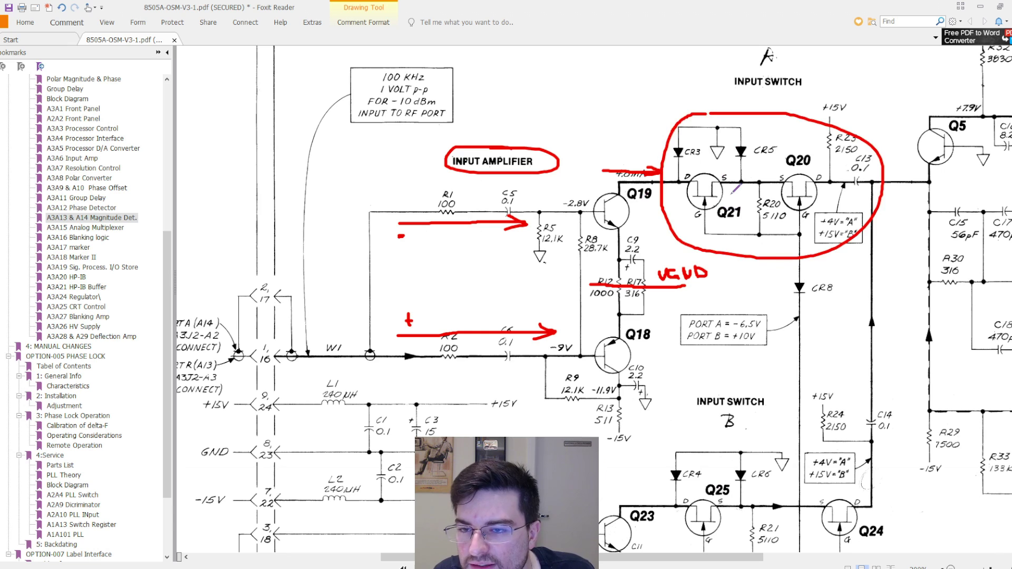
{"action": "key", "text": "ctrl+z"}
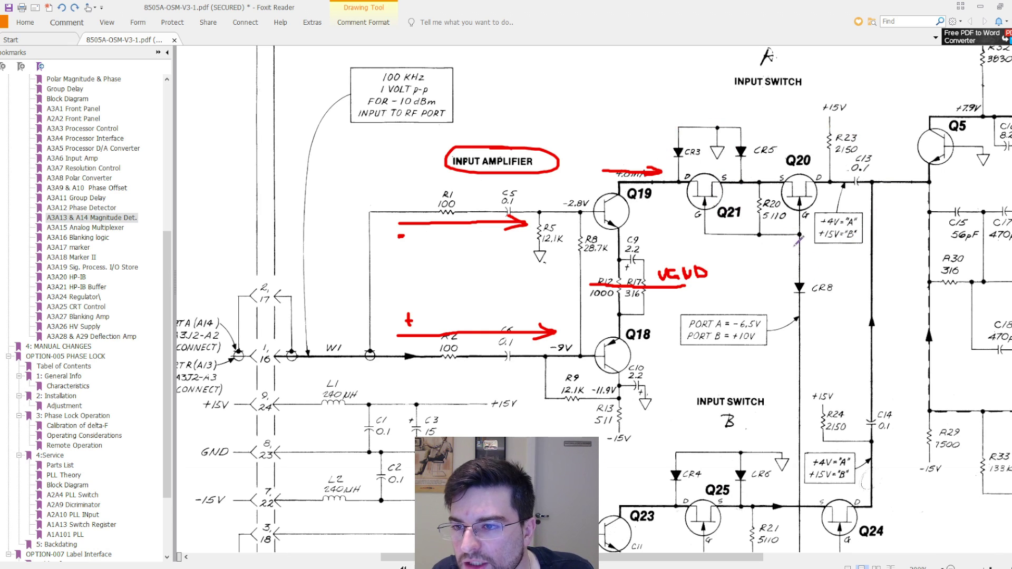
{"action": "mouse_move", "coordinate": [642, 181]}
{"action": "left_mouse_down"}
{"action": "mouse_move", "coordinate": [837, 182]}
{"action": "mouse_move", "coordinate": [849, 205]}
{"action": "mouse_move", "coordinate": [846, 187]}
{"action": "mouse_move", "coordinate": [898, 193]}
{"action": "mouse_move", "coordinate": [885, 201]}
{"action": "left_mouse_up"}
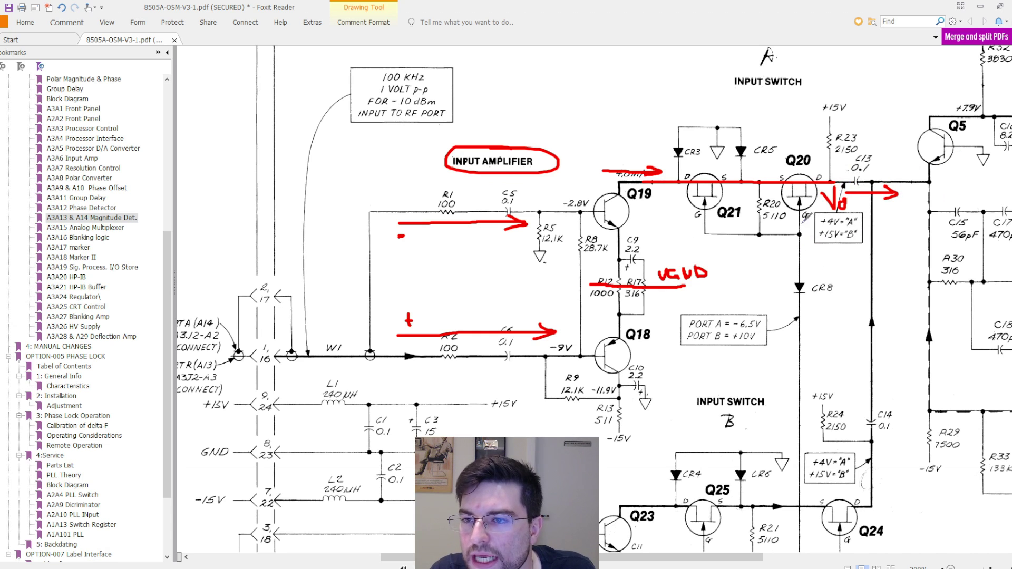
{"action": "key", "text": "ctrl+z"}
{"action": "key", "text": "ctrl+z"}
{"action": "key", "text": "ctrl+z"}
{"action": "key", "text": "ctrl+z"}
{"action": "key", "text": "ctrl+z"}
{"action": "key", "text": "ctrl+z"}
{"action": "key", "text": "ctrl+z"}
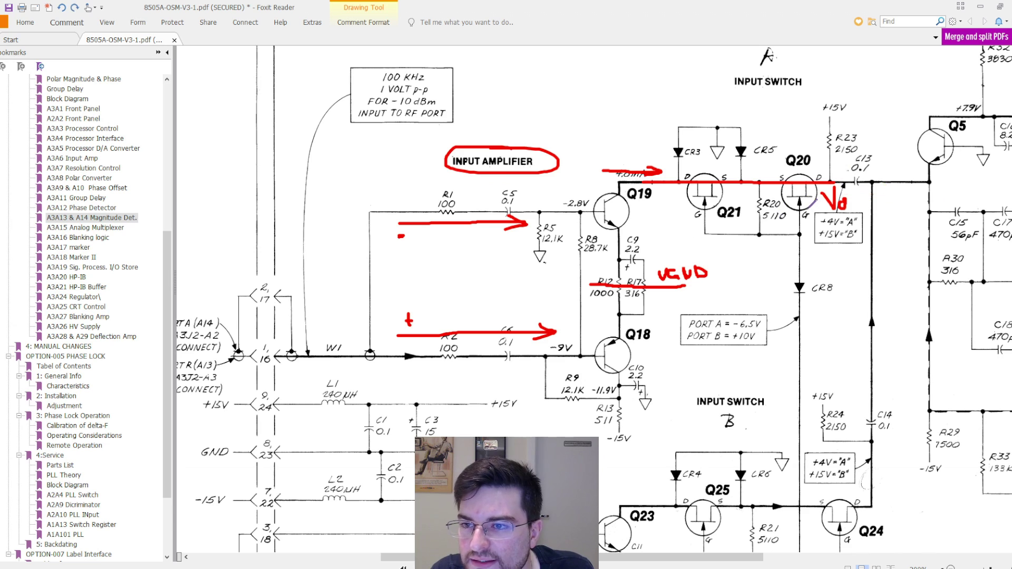
Cross out Q21 and Q20 in red and draw the path between Q19 and ground through CR3
{"action": "mouse_move", "coordinate": [696, 181]}
{"action": "left_mouse_down"}
{"action": "mouse_move", "coordinate": [709, 202]}
{"action": "mouse_move", "coordinate": [696, 201]}
{"action": "left_mouse_up"}
{"action": "left_click_drag", "start_coordinate": [786, 179], "coordinate": [814, 201]}
{"action": "left_click_drag", "start_coordinate": [793, 200], "coordinate": [812, 178]}
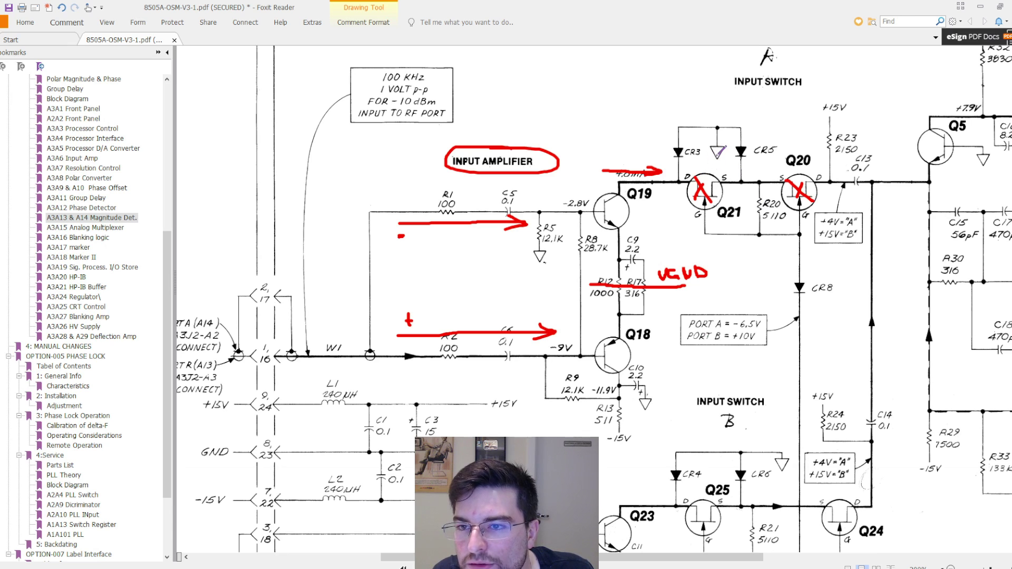
{"action": "mouse_move", "coordinate": [718, 156]}
{"action": "left_mouse_down"}
{"action": "mouse_move", "coordinate": [718, 133]}
{"action": "mouse_move", "coordinate": [679, 128]}
{"action": "mouse_move", "coordinate": [685, 165]}
{"action": "mouse_move", "coordinate": [606, 189]}
{"action": "mouse_move", "coordinate": [595, 262]}
{"action": "left_mouse_up"}
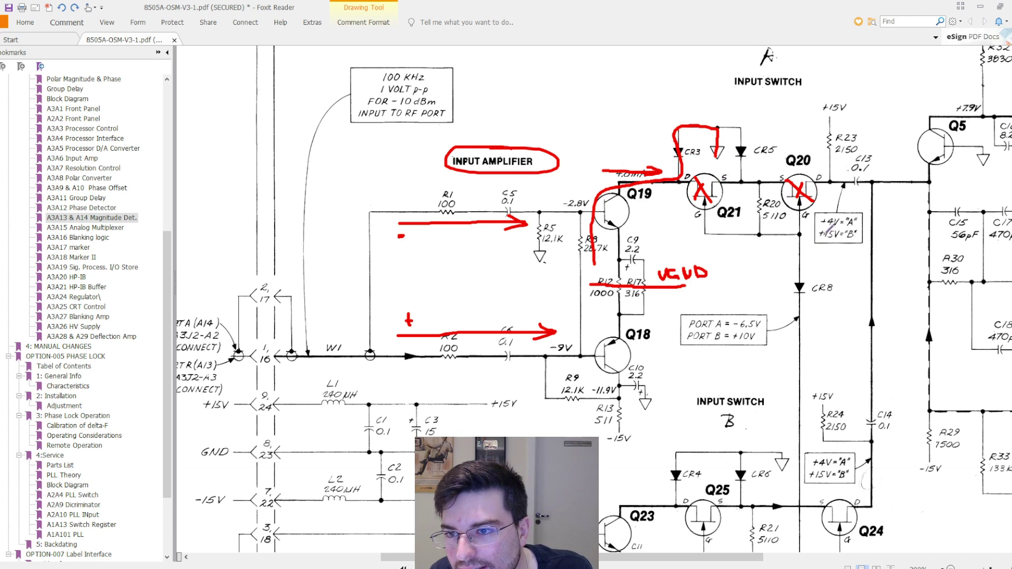
Sketch a red ladder of two series switches labelled S and two shunt switches labelled D below input switch A
{"action": "mouse_move", "coordinate": [697, 296]}
{"action": "left_mouse_down"}
{"action": "mouse_move", "coordinate": [777, 285]}
{"action": "mouse_move", "coordinate": [821, 296]}
{"action": "left_mouse_up"}
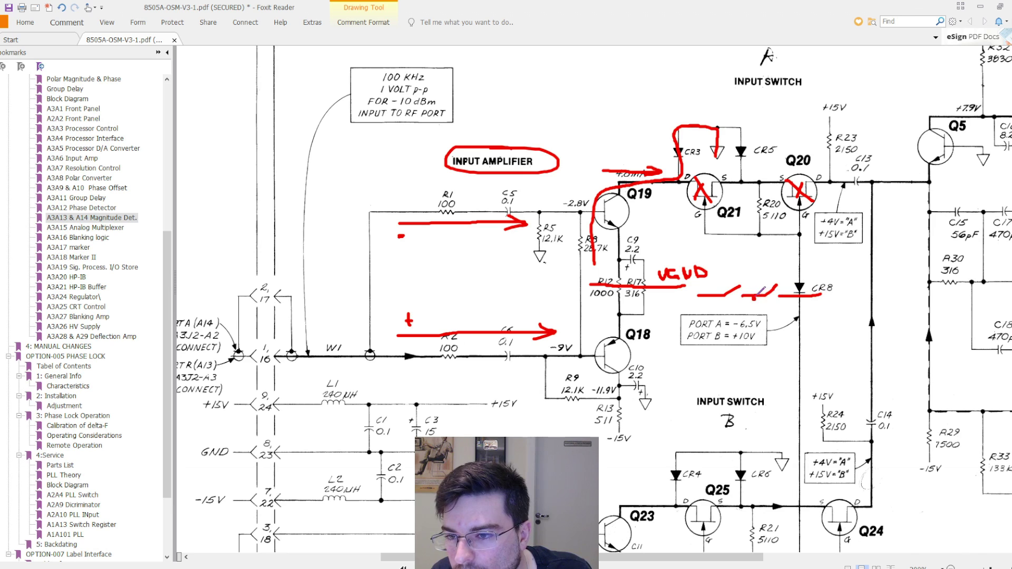
{"action": "left_click_drag", "start_coordinate": [754, 298], "coordinate": [756, 355]}
{"action": "left_click_drag", "start_coordinate": [799, 298], "coordinate": [800, 356]}
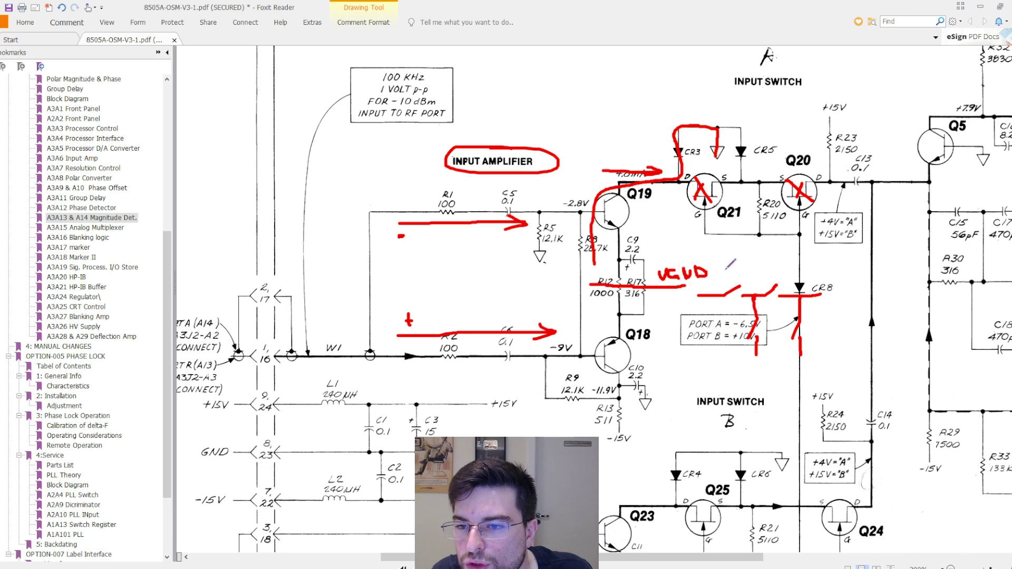
{"action": "mouse_move", "coordinate": [730, 270]}
{"action": "left_mouse_down"}
{"action": "mouse_move", "coordinate": [721, 285]}
{"action": "mouse_move", "coordinate": [781, 265]}
{"action": "mouse_move", "coordinate": [773, 276]}
{"action": "left_mouse_up"}
{"action": "left_click_drag", "start_coordinate": [734, 323], "coordinate": [735, 348]}
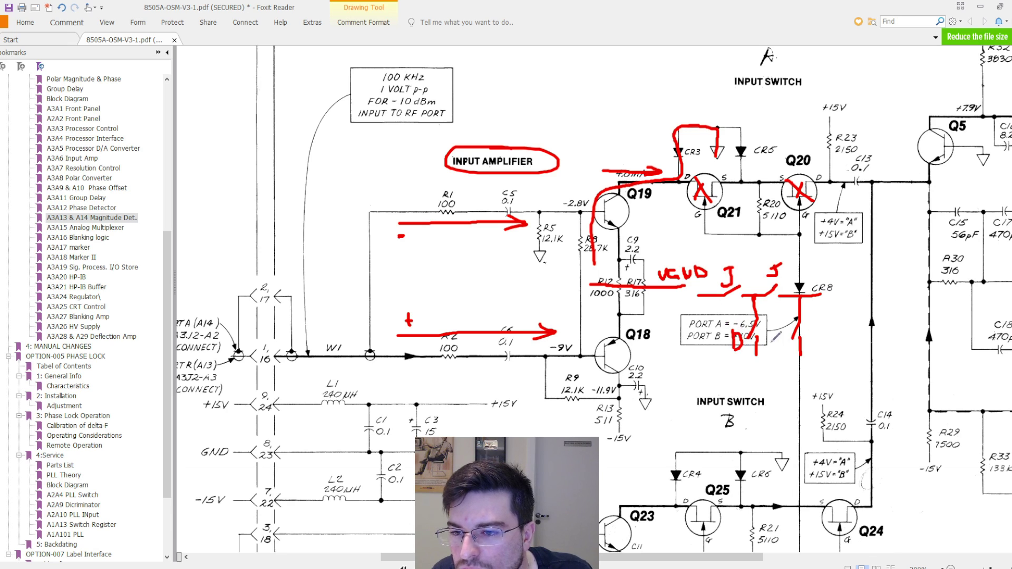
{"action": "mouse_move", "coordinate": [801, 323]}
{"action": "left_mouse_down"}
{"action": "mouse_move", "coordinate": [813, 331]}
{"action": "mouse_move", "coordinate": [802, 340]}
{"action": "left_mouse_up"}
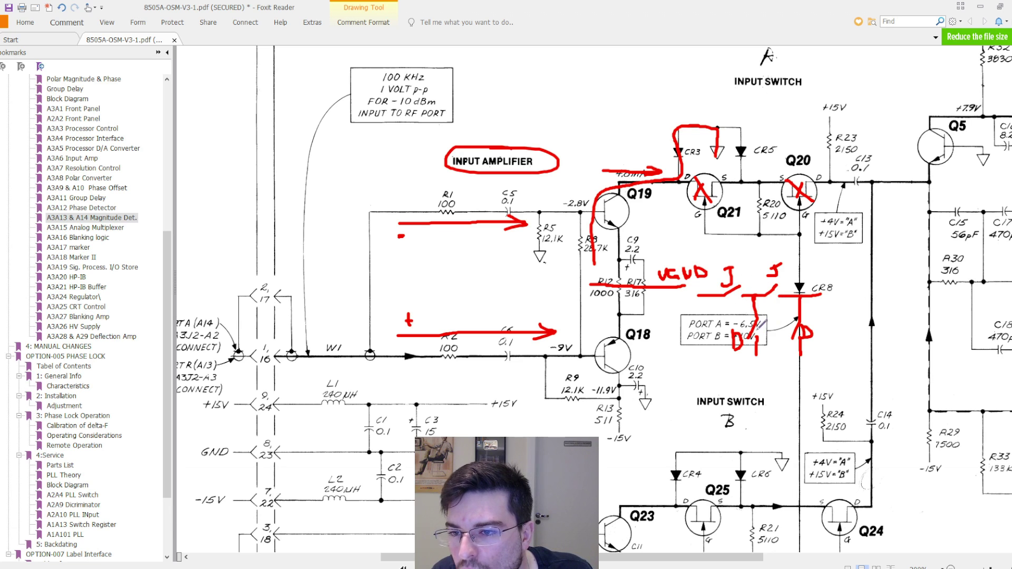
Draw the shunt switches closed in red, undo that, and draw the series switches closed instead
{"action": "mouse_move", "coordinate": [756, 322]}
{"action": "left_mouse_down"}
{"action": "mouse_move", "coordinate": [759, 339]}
{"action": "mouse_move", "coordinate": [800, 339]}
{"action": "left_mouse_up"}
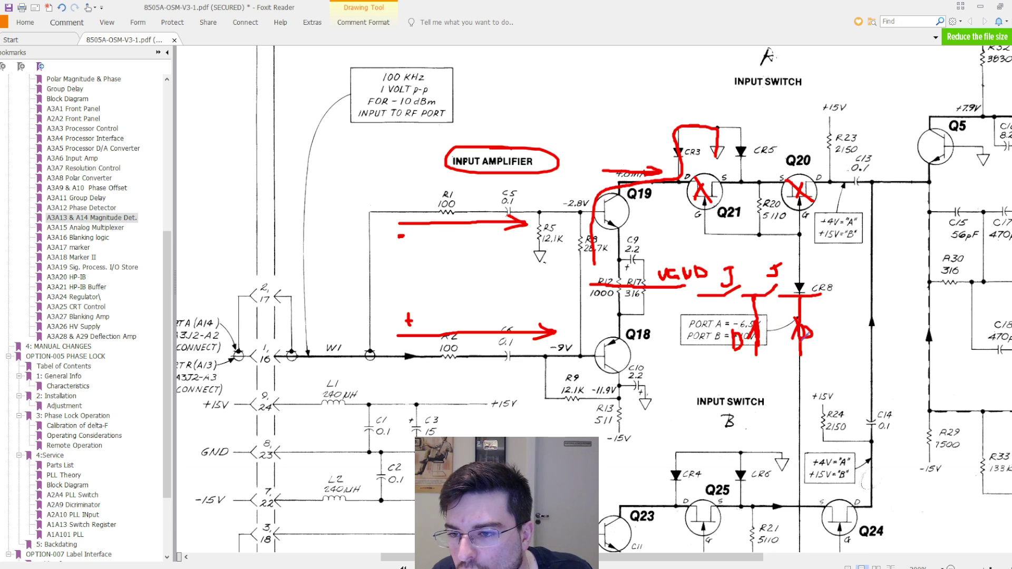
{"action": "key", "text": "ctrl+z"}
{"action": "key", "text": "ctrl+z"}
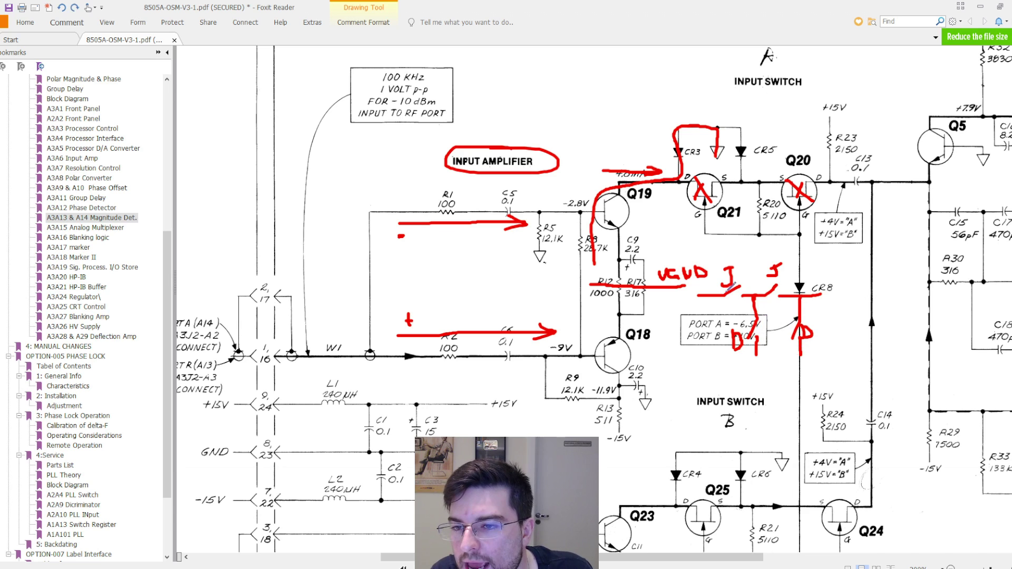
{"action": "left_click_drag", "start_coordinate": [727, 291], "coordinate": [781, 289]}
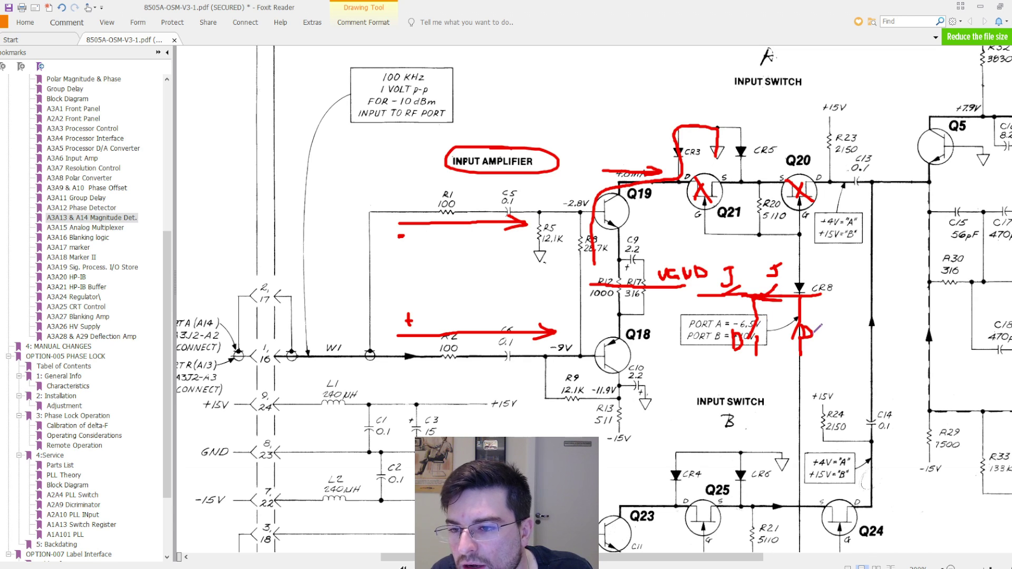
Undo the whole red switch ladder sketch beside the VGND label, including its S and D letters
{"action": "key", "text": "ctrl+z"}
{"action": "key", "text": "ctrl+z"}
{"action": "key", "text": "ctrl+z"}
{"action": "key", "text": "ctrl+z"}
{"action": "key", "text": "ctrl+z"}
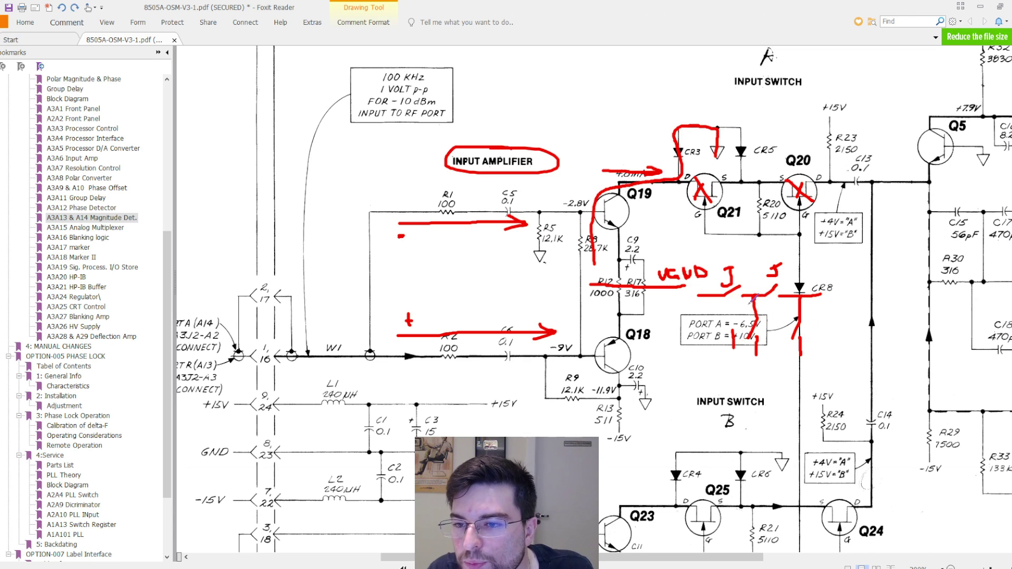
{"action": "key", "text": "ctrl+z"}
{"action": "key", "text": "ctrl+z"}
{"action": "key", "text": "ctrl+z"}
{"action": "key", "text": "ctrl+z"}
{"action": "key", "text": "ctrl+z"}
{"action": "key", "text": "ctrl+z"}
{"action": "key", "text": "ctrl+z"}
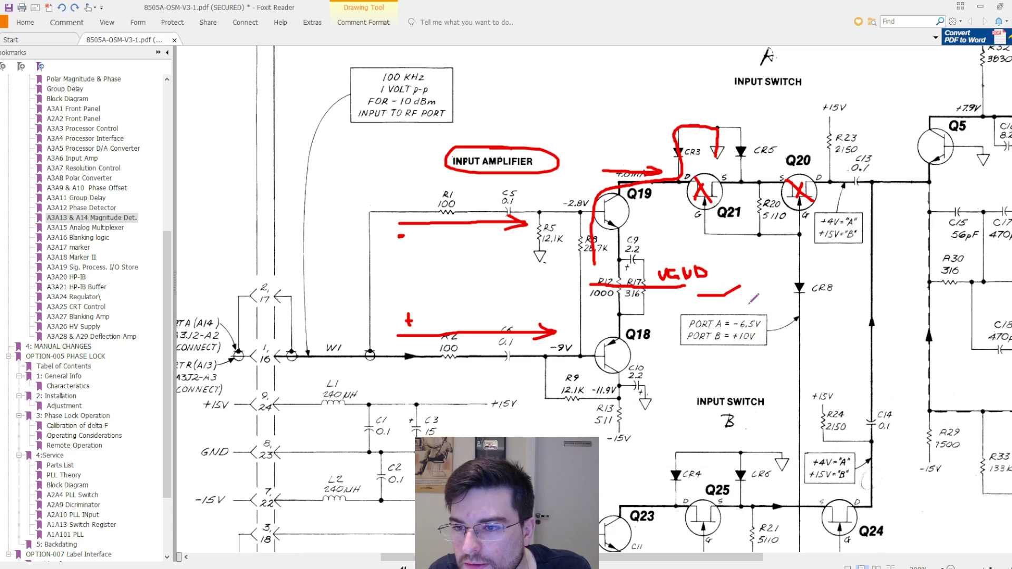
Draw red arrows at the input and output of input switch A and write >120dB below its transistors
{"action": "mouse_move", "coordinate": [652, 214]}
{"action": "left_mouse_down"}
{"action": "mouse_move", "coordinate": [680, 211]}
{"action": "mouse_move", "coordinate": [674, 218]}
{"action": "left_mouse_up"}
{"action": "mouse_move", "coordinate": [832, 206]}
{"action": "left_mouse_down"}
{"action": "mouse_move", "coordinate": [872, 194]}
{"action": "mouse_move", "coordinate": [855, 210]}
{"action": "left_mouse_up"}
{"action": "mouse_move", "coordinate": [763, 254]}
{"action": "left_mouse_down"}
{"action": "mouse_move", "coordinate": [765, 271]}
{"action": "mouse_move", "coordinate": [785, 268]}
{"action": "mouse_move", "coordinate": [802, 248]}
{"action": "mouse_move", "coordinate": [804, 270]}
{"action": "mouse_move", "coordinate": [815, 249]}
{"action": "mouse_move", "coordinate": [840, 272]}
{"action": "left_mouse_up"}
{"action": "left_click_drag", "start_coordinate": [841, 253], "coordinate": [842, 270]}
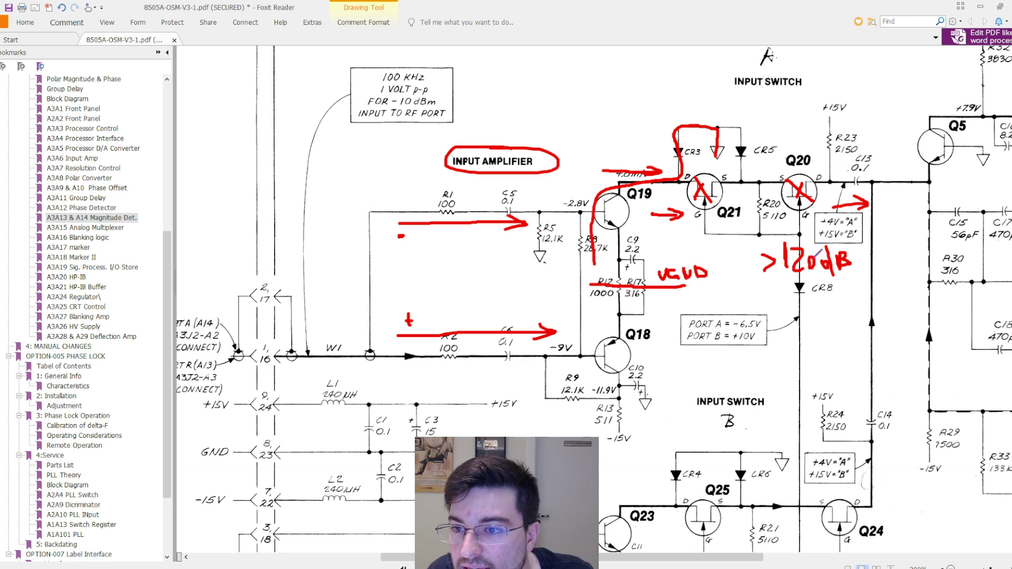
{"action": "scroll", "coordinate": [562, 408], "scroll_direction": "down", "scroll_amount": 3}
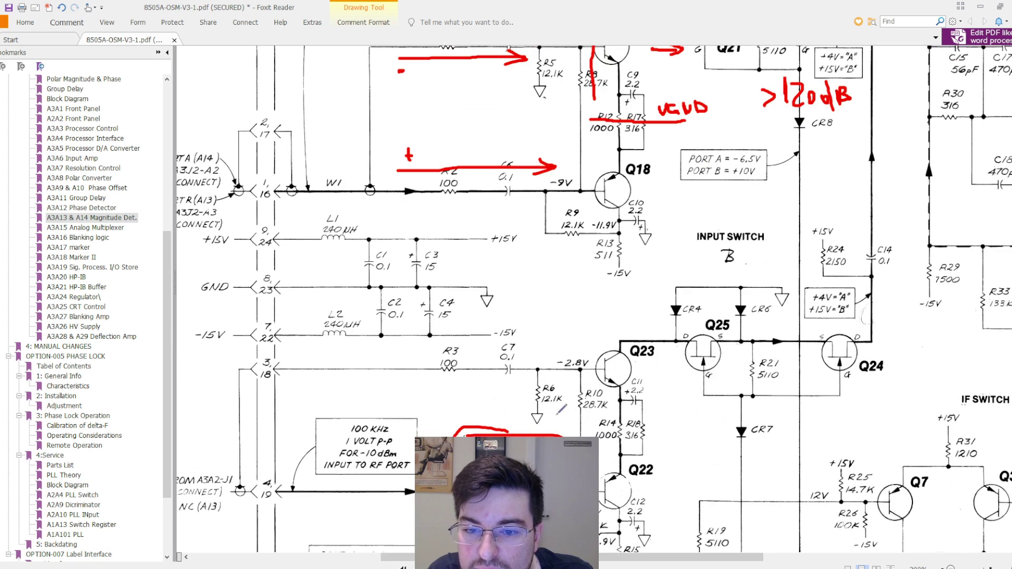
{"action": "scroll", "coordinate": [550, 425], "scroll_direction": "up", "scroll_amount": 3}
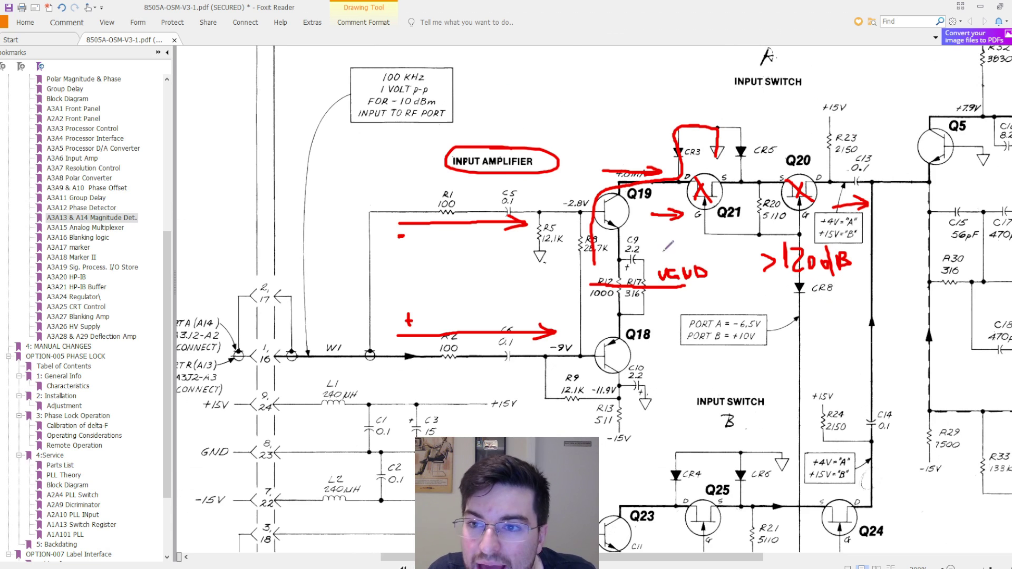
Switch to LTspice, run the hp8505_diff_amp simulation, and plot the differential input voltage V(in_b,in_a)
{"action": "left_click", "coordinate": [982, 8]}
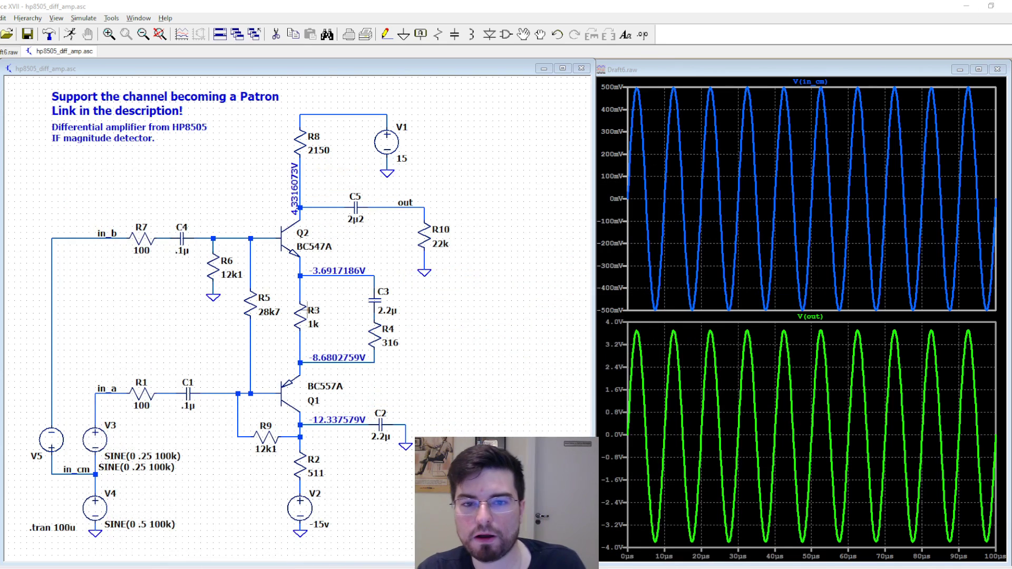
{"action": "left_click", "coordinate": [70, 35]}
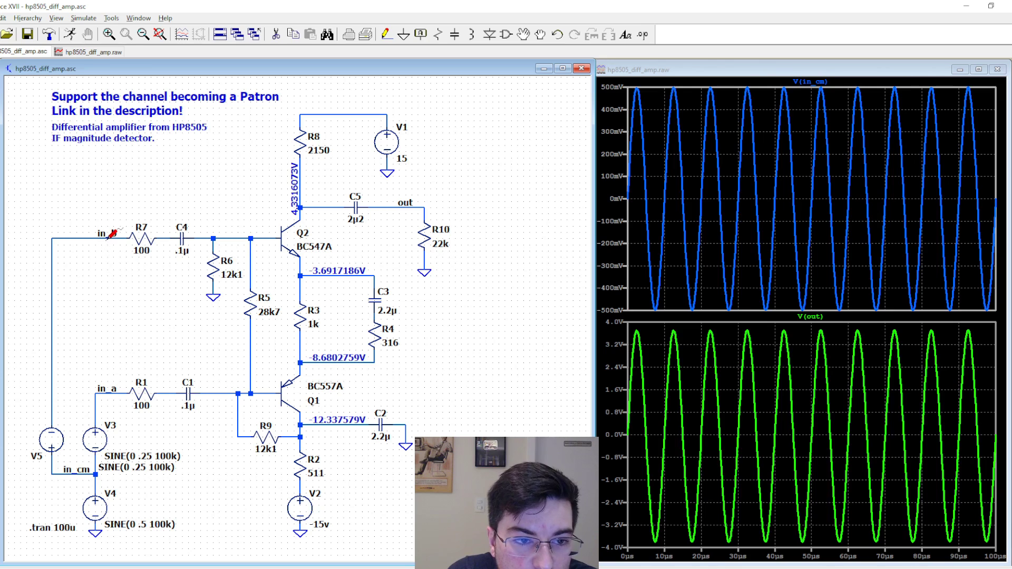
{"action": "left_click_drag", "start_coordinate": [112, 233], "coordinate": [115, 392]}
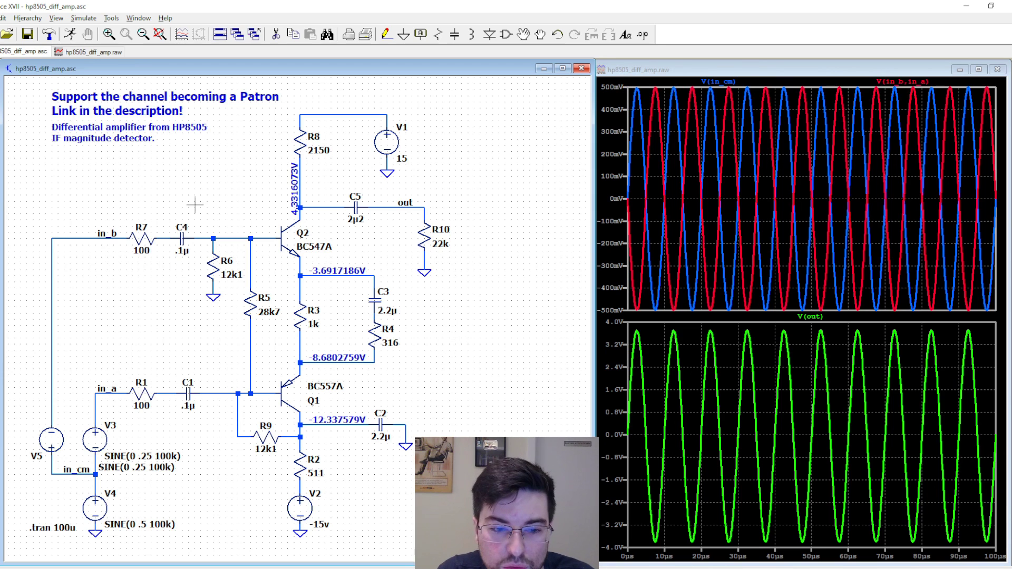
Switch to the service manual in Foxit Reader, circle the 100 KHZ input level note and underline 1 VOLT p-p in red
{"action": "mouse_move", "coordinate": [342, 568]}
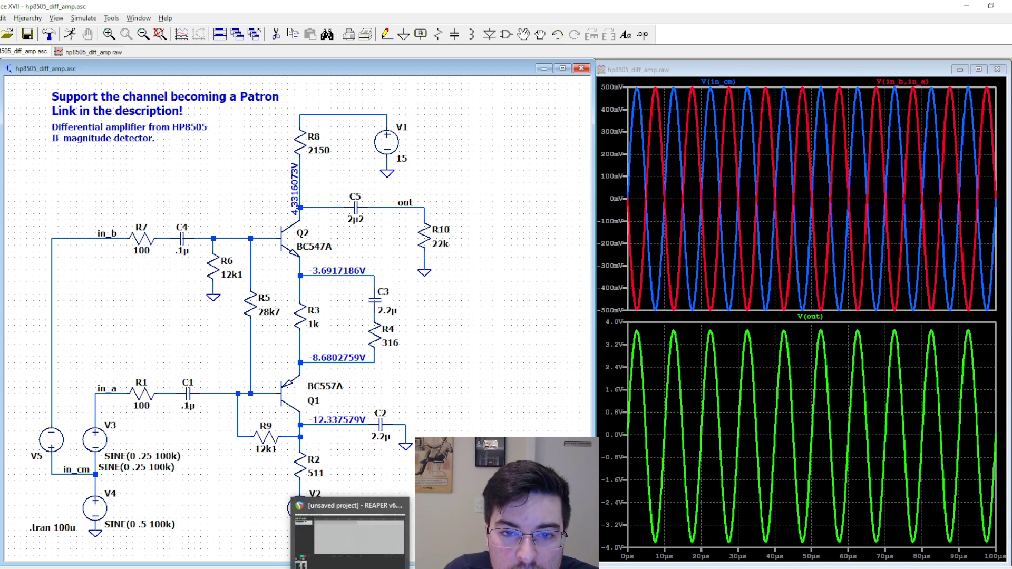
{"action": "left_click", "coordinate": [290, 568]}
{"action": "mouse_move", "coordinate": [417, 63]}
{"action": "left_mouse_down"}
{"action": "mouse_move", "coordinate": [372, 132]}
{"action": "mouse_move", "coordinate": [467, 75]}
{"action": "left_mouse_up"}
{"action": "mouse_move", "coordinate": [374, 94]}
{"action": "left_mouse_down"}
{"action": "mouse_move", "coordinate": [423, 99]}
{"action": "mouse_move", "coordinate": [388, 99]}
{"action": "left_mouse_up"}
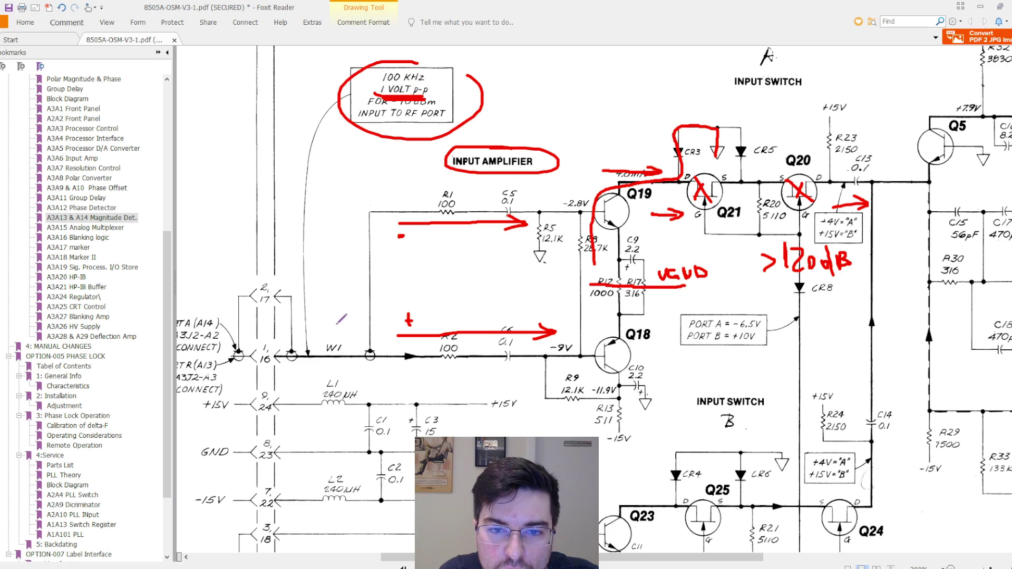
Return to LTspice, clear the input plot pane's traces, and plot only the differential input voltage V(in_b,in_a) there
{"action": "key", "text": "alt+Tab"}
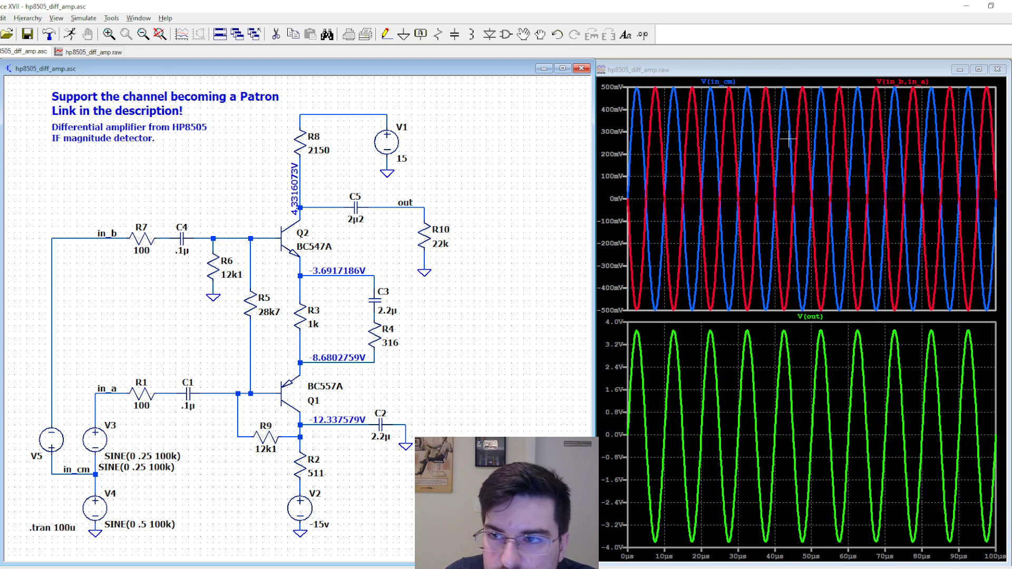
{"action": "left_click", "coordinate": [771, 124]}
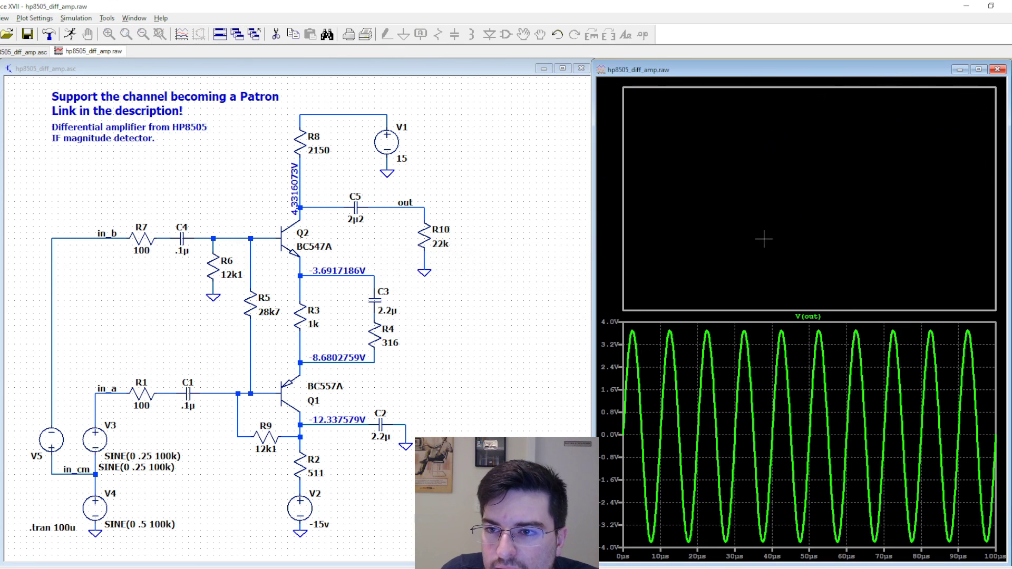
{"action": "left_click_drag", "start_coordinate": [115, 239], "coordinate": [113, 392]}
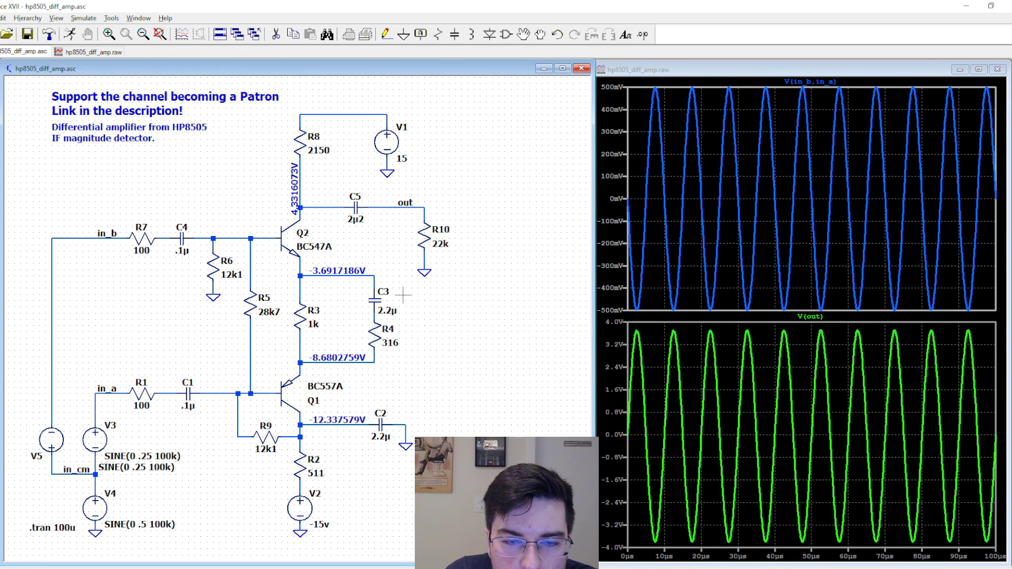
{"action": "left_click", "coordinate": [700, 385]}
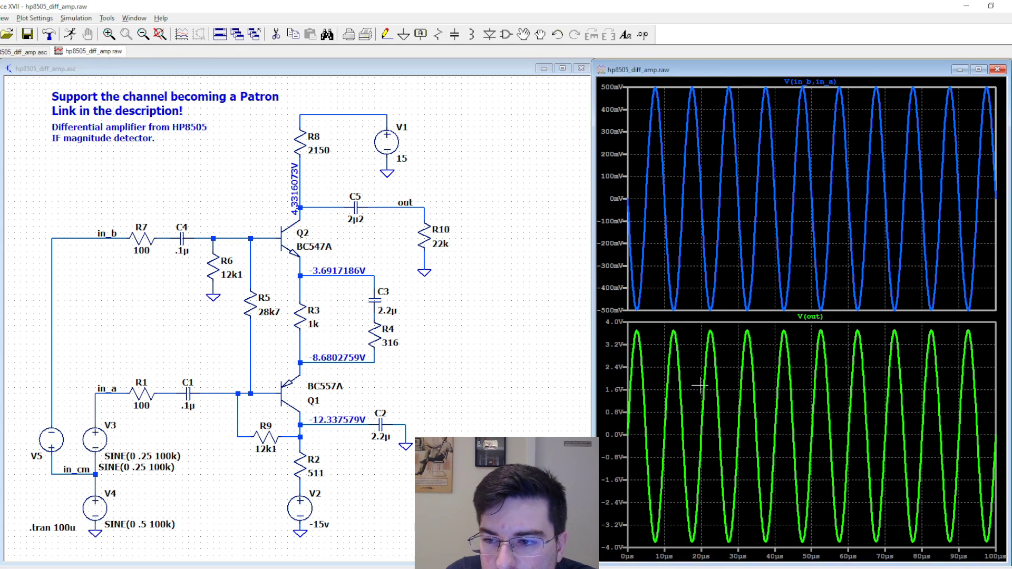
{"action": "left_click", "coordinate": [396, 211]}
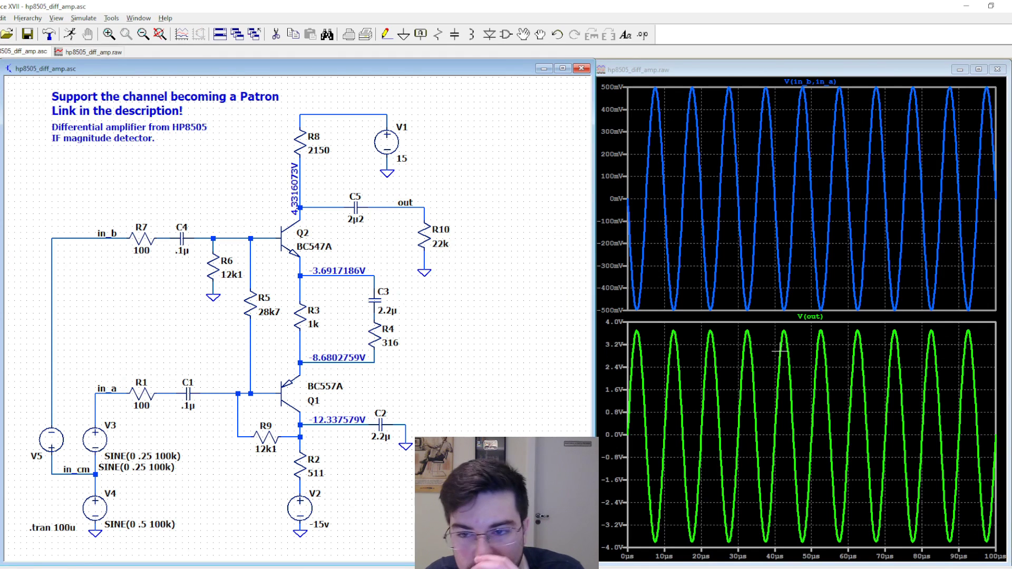
Place a cursor on a peak of V(in_b,in_a) and another on a peak of V(out), moving the cursor readout into view
{"action": "left_click", "coordinate": [666, 105]}
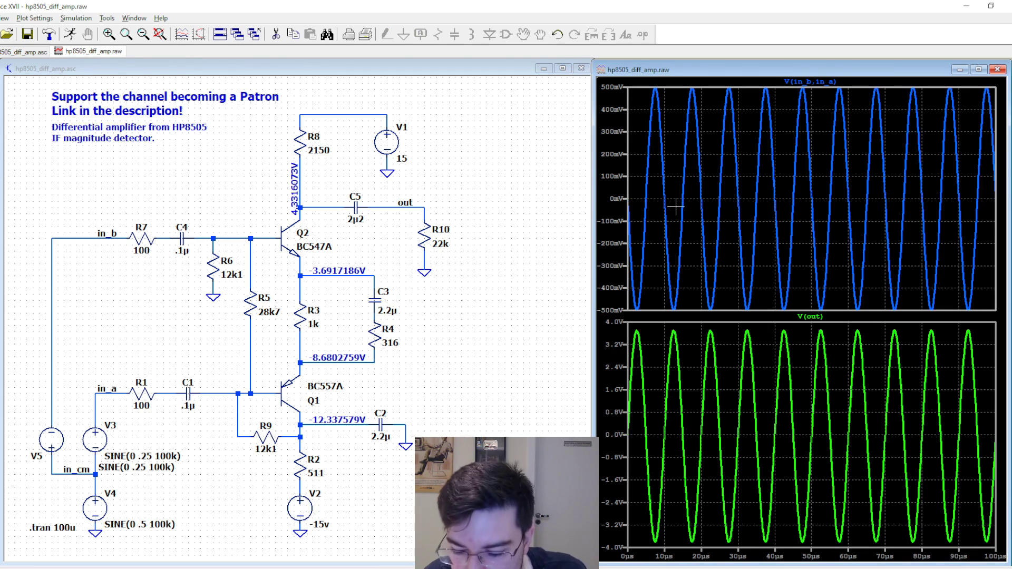
{"action": "left_click", "coordinate": [822, 82]}
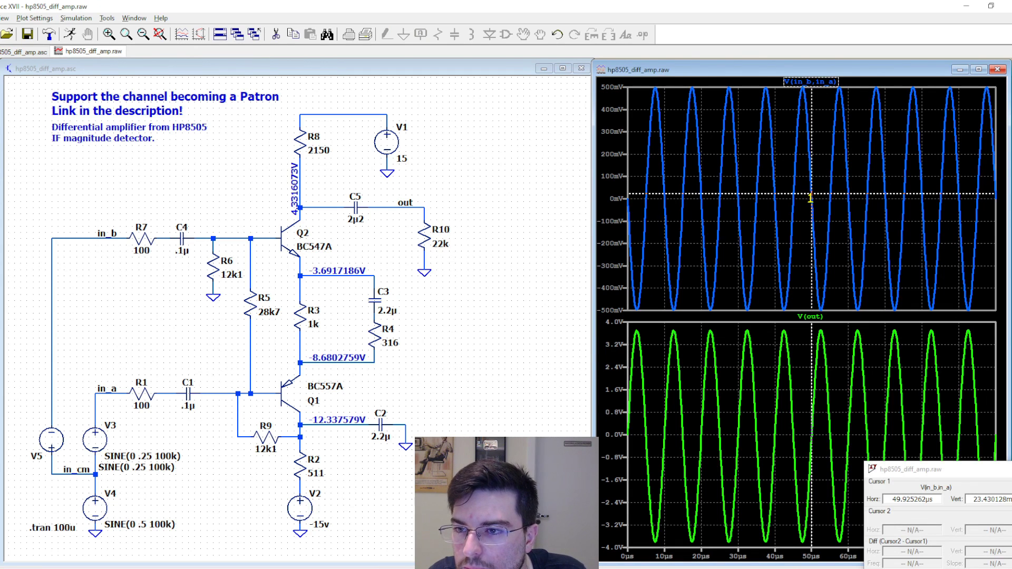
{"action": "left_click_drag", "start_coordinate": [810, 198], "coordinate": [765, 185]}
{"action": "left_click", "coordinate": [810, 316]}
{"action": "left_click_drag", "start_coordinate": [811, 368], "coordinate": [820, 369]}
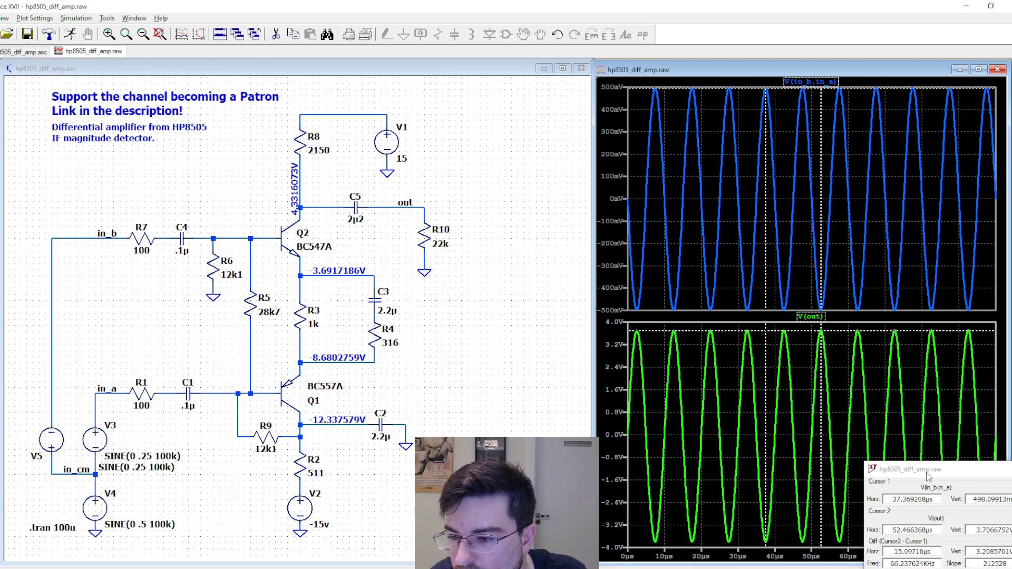
{"action": "left_click_drag", "start_coordinate": [928, 476], "coordinate": [663, 190]}
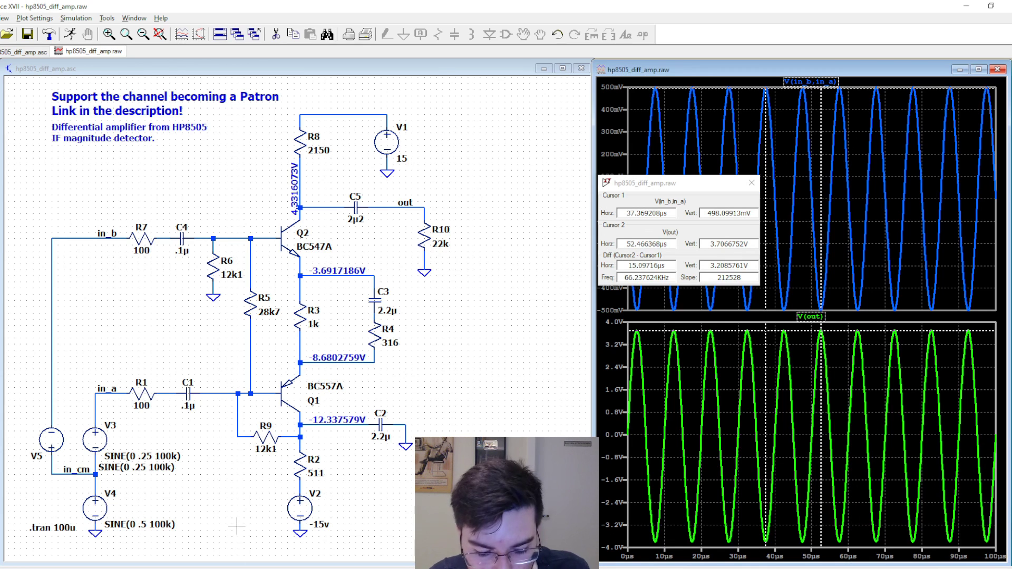
Open Calculator and divide 3.7 by 0.5 to get the amplifier's linear gain
{"action": "key", "text": "super"}
{"action": "type", "text": "calc"}
{"action": "key", "text": "Return"}
{"action": "left_click", "coordinate": [419, 407]}
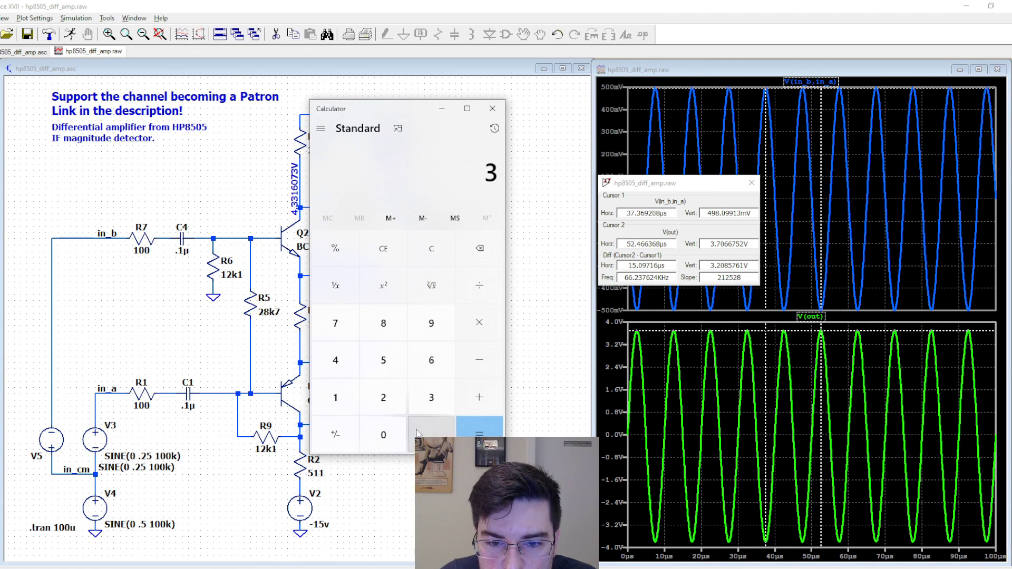
{"action": "left_click", "coordinate": [416, 432]}
{"action": "left_click", "coordinate": [336, 323]}
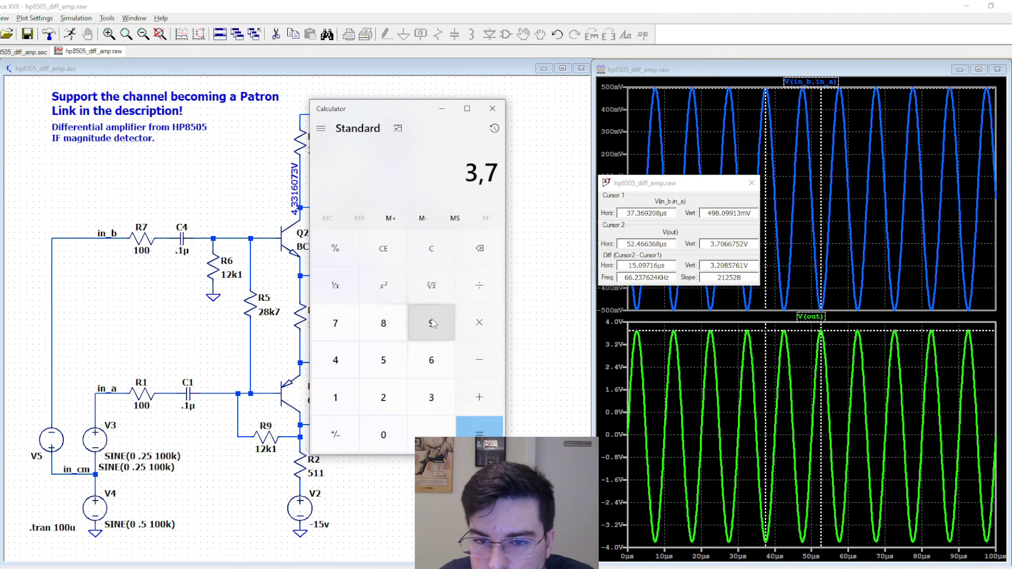
{"action": "left_click", "coordinate": [479, 285]}
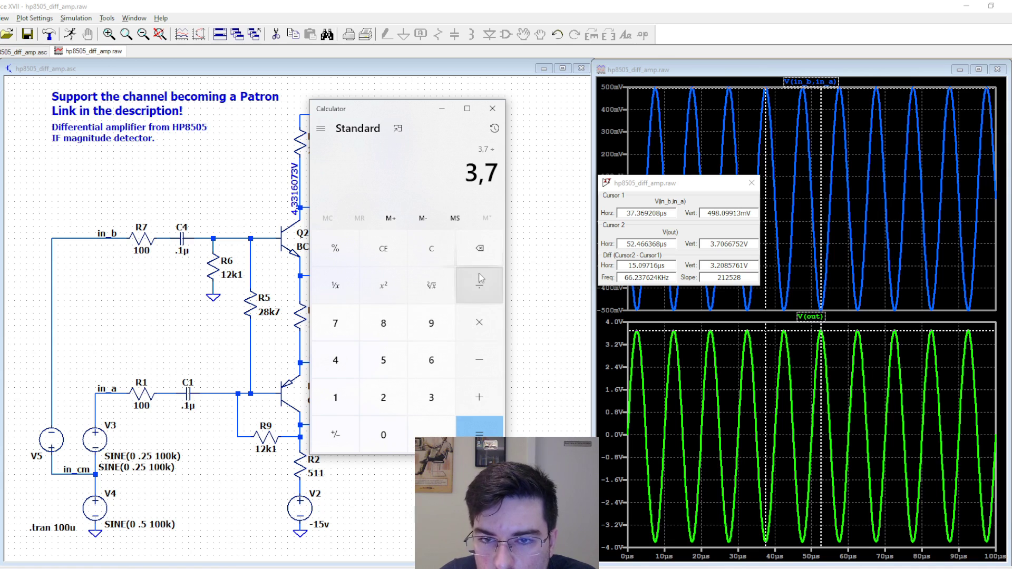
{"action": "left_click", "coordinate": [437, 435]}
{"action": "left_click", "coordinate": [383, 360]}
{"action": "left_click", "coordinate": [479, 427]}
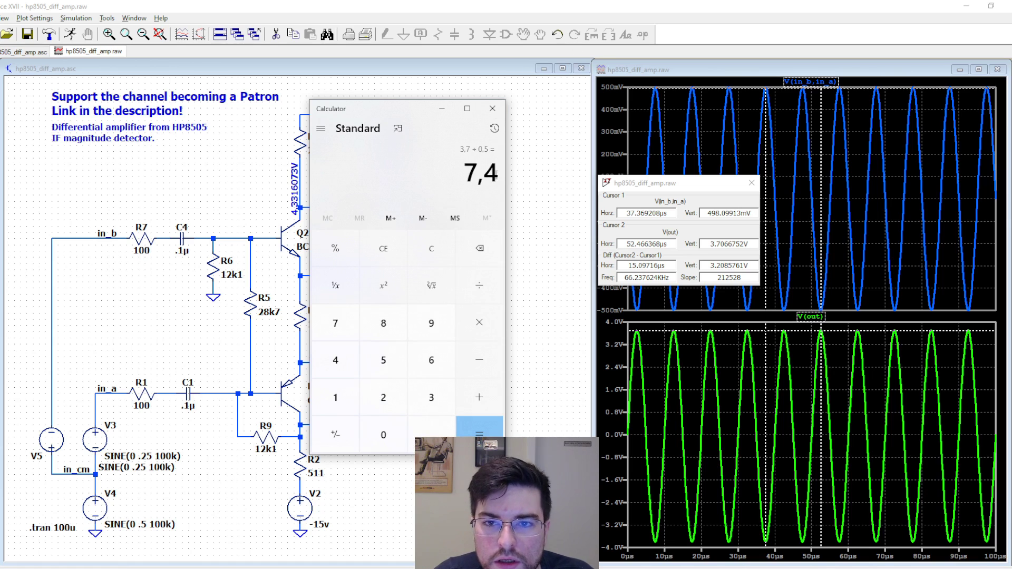
Return to the LTspice schematic and add the comment text "linear gain = 7.4"
{"action": "left_click", "coordinate": [528, 127]}
{"action": "left_click", "coordinate": [626, 35]}
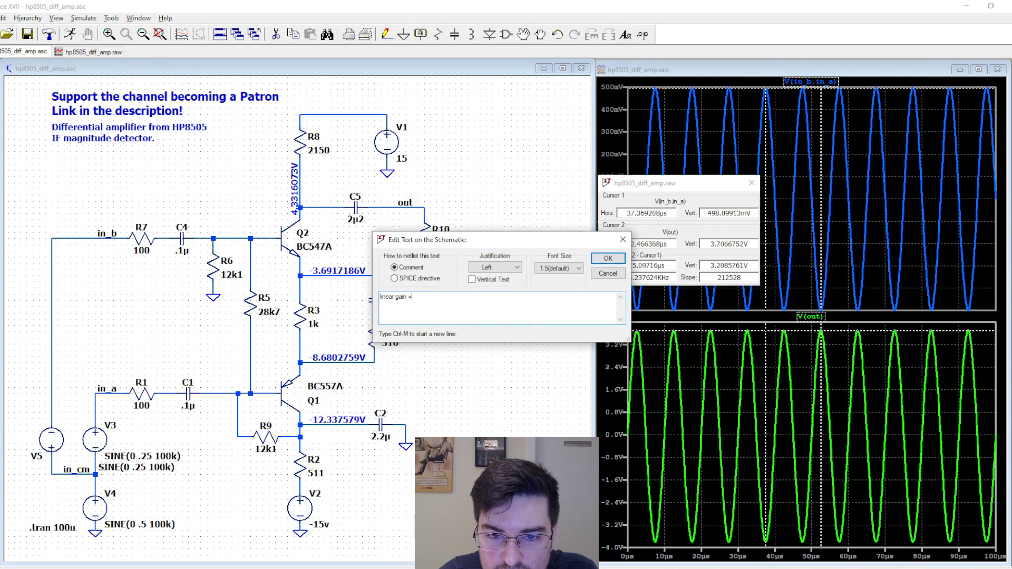
{"action": "type", "text": "linear gain = 7.4"}
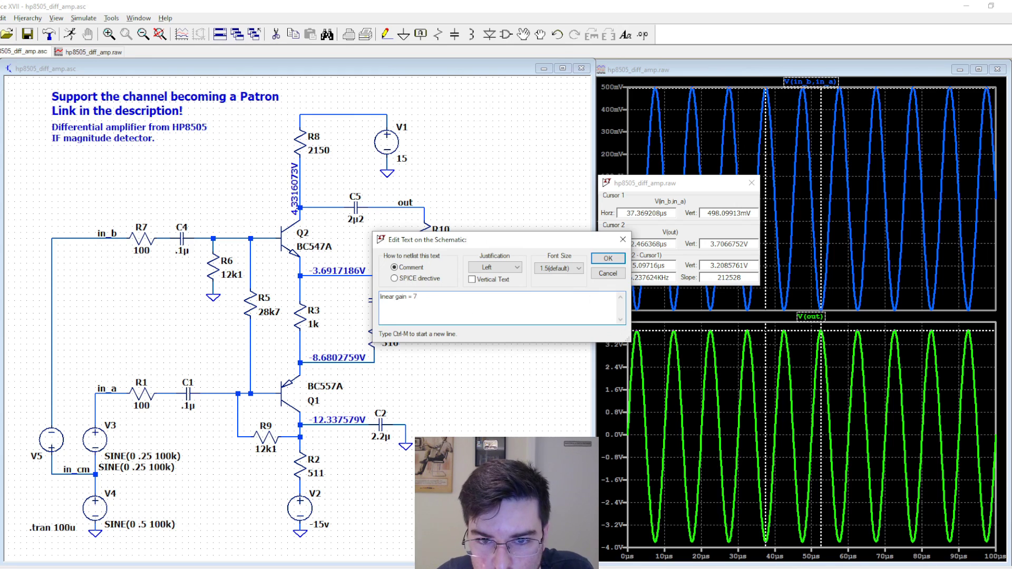
{"action": "left_click", "coordinate": [371, 568]}
{"action": "left_click", "coordinate": [371, 568]}
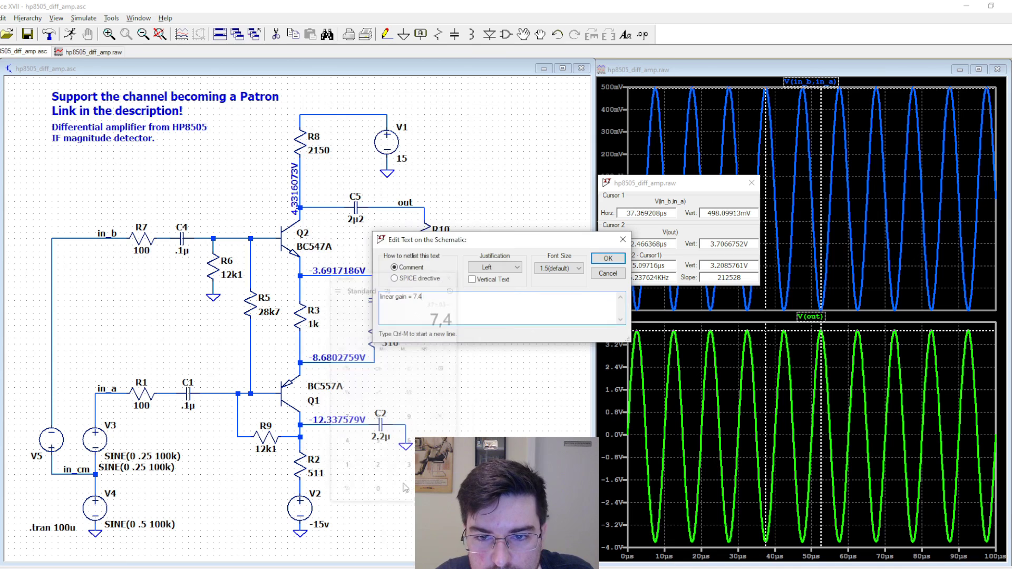
{"action": "left_click", "coordinate": [607, 258]}
Add "20 log10 (7.4) =" as a second line of the gain comment, and switch to Calculator and clear its value
{"action": "left_click", "coordinate": [489, 124]}
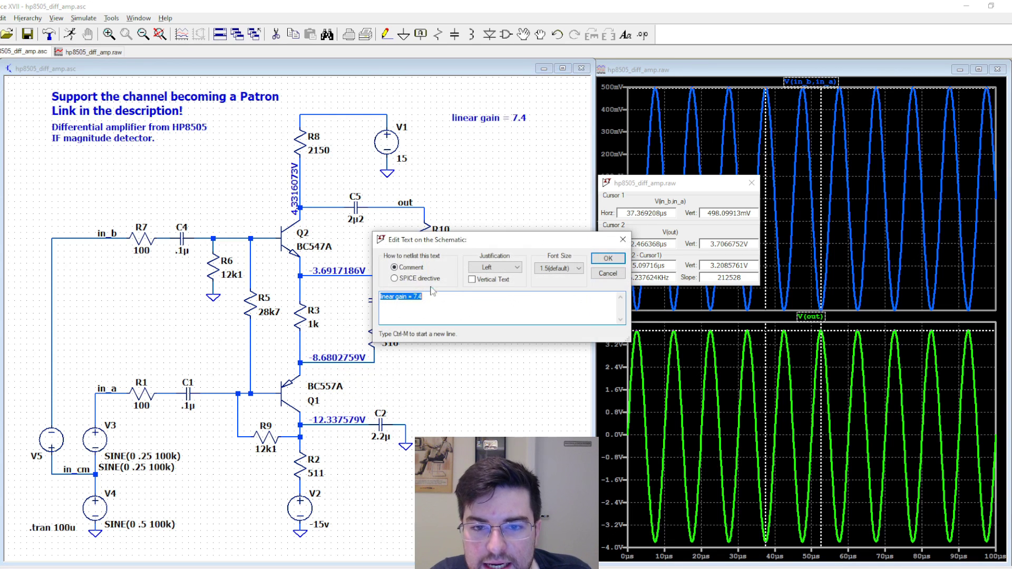
{"action": "left_click", "coordinate": [473, 296]}
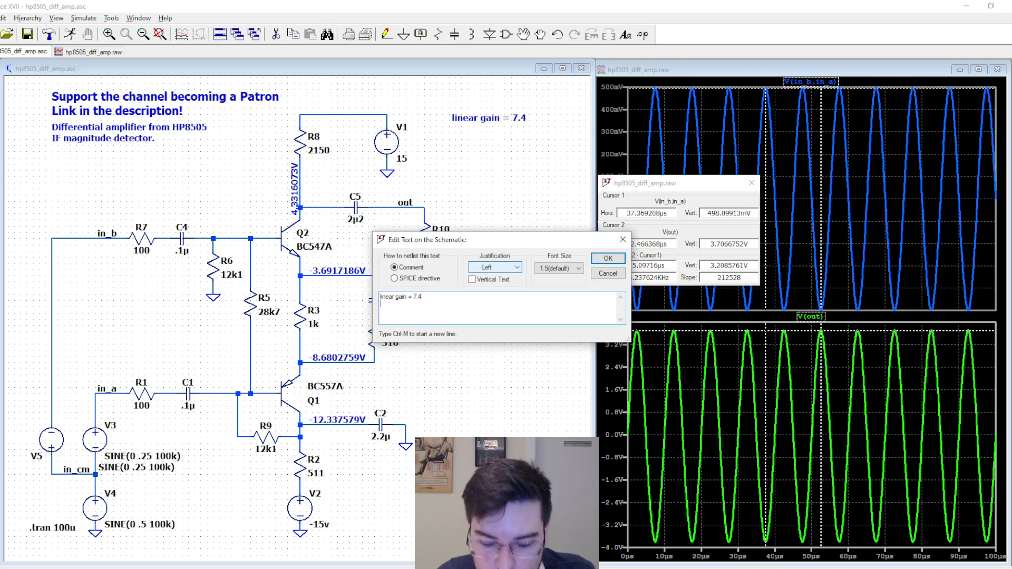
{"action": "type", "text": "20 log10 (7.4) ="}
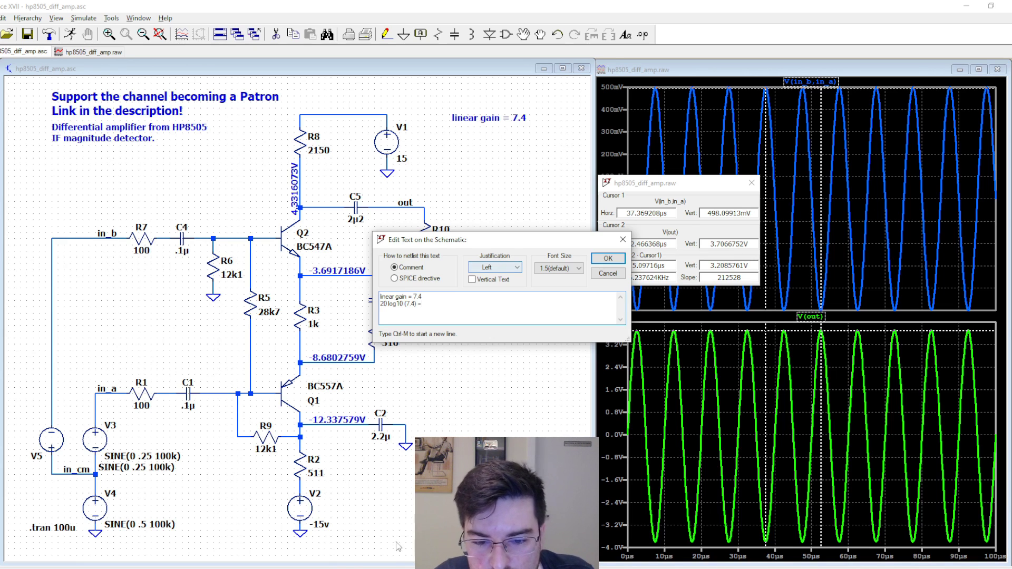
{"action": "left_click", "coordinate": [374, 568]}
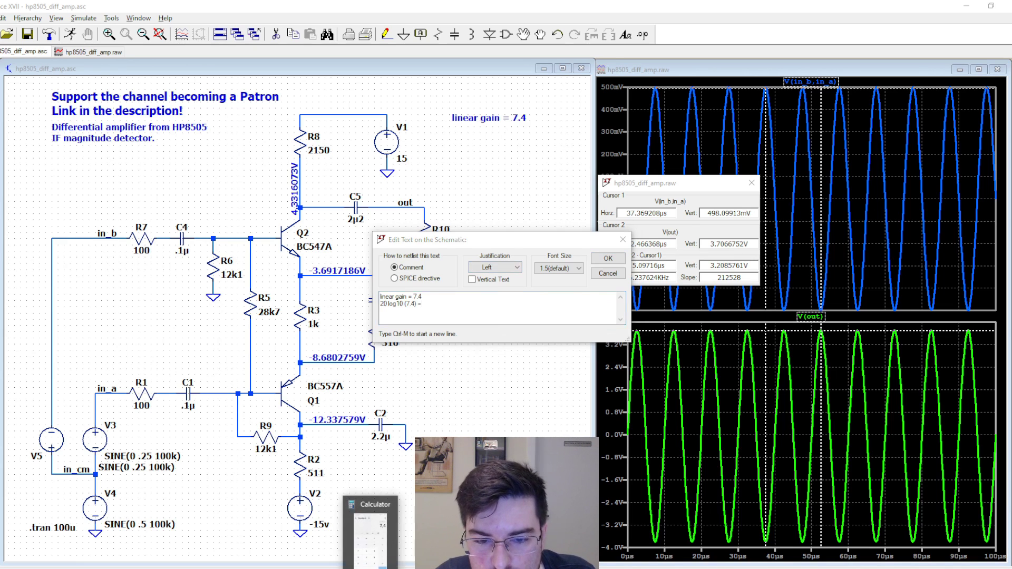
{"action": "left_click", "coordinate": [479, 250]}
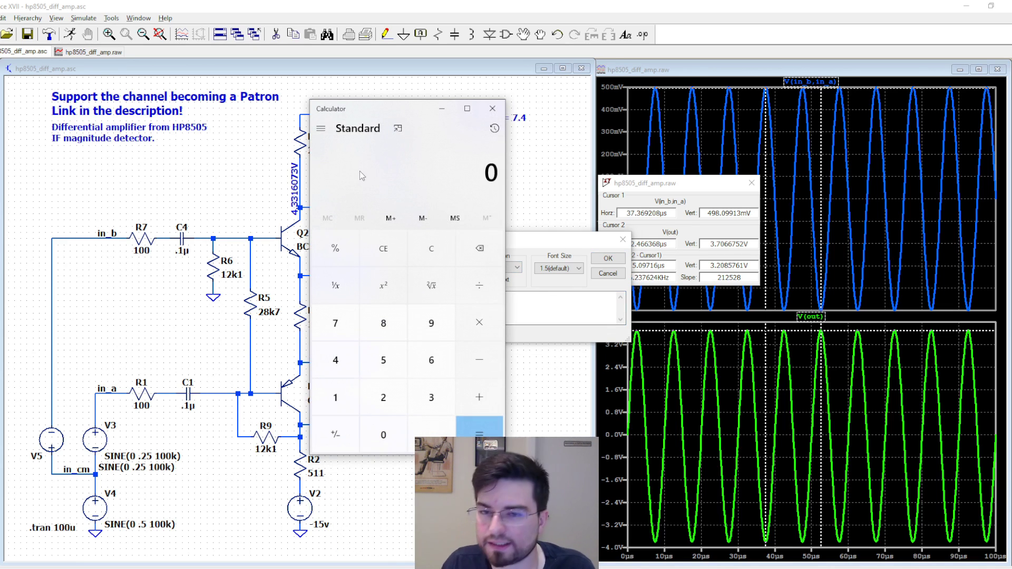